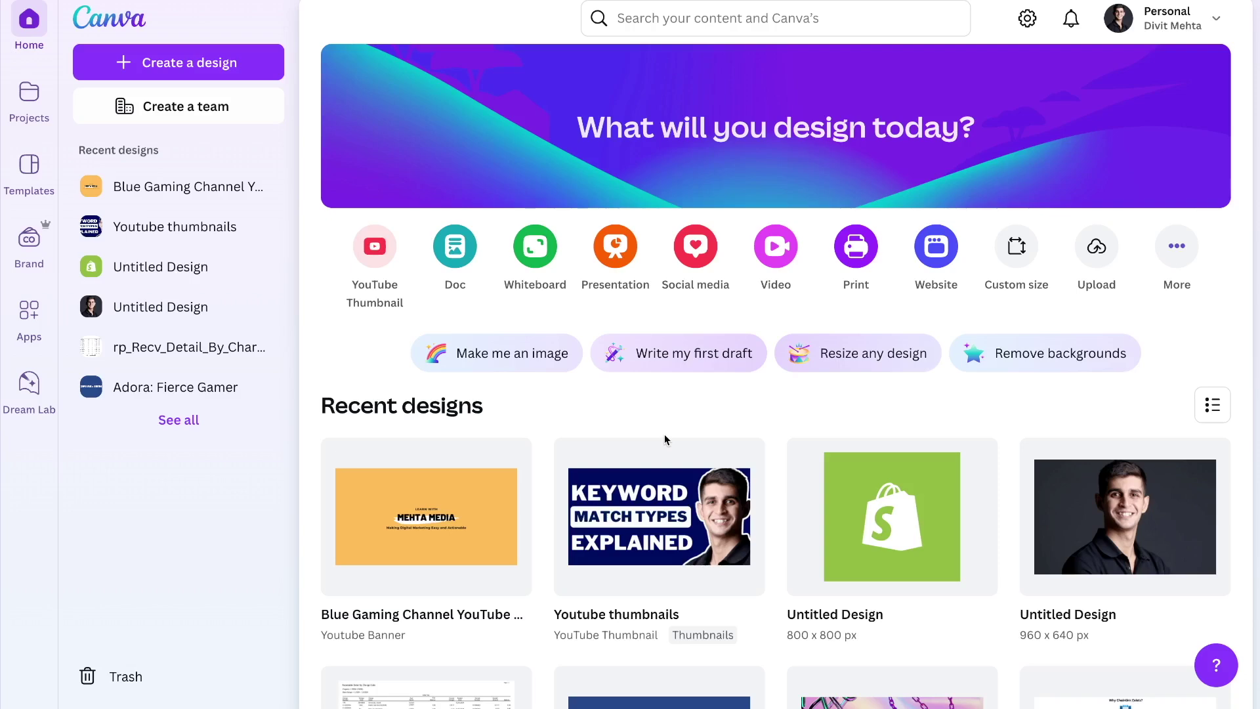
Start a new blank Landing Page Website design at 1366 × 768 px
left_click(216, 68)
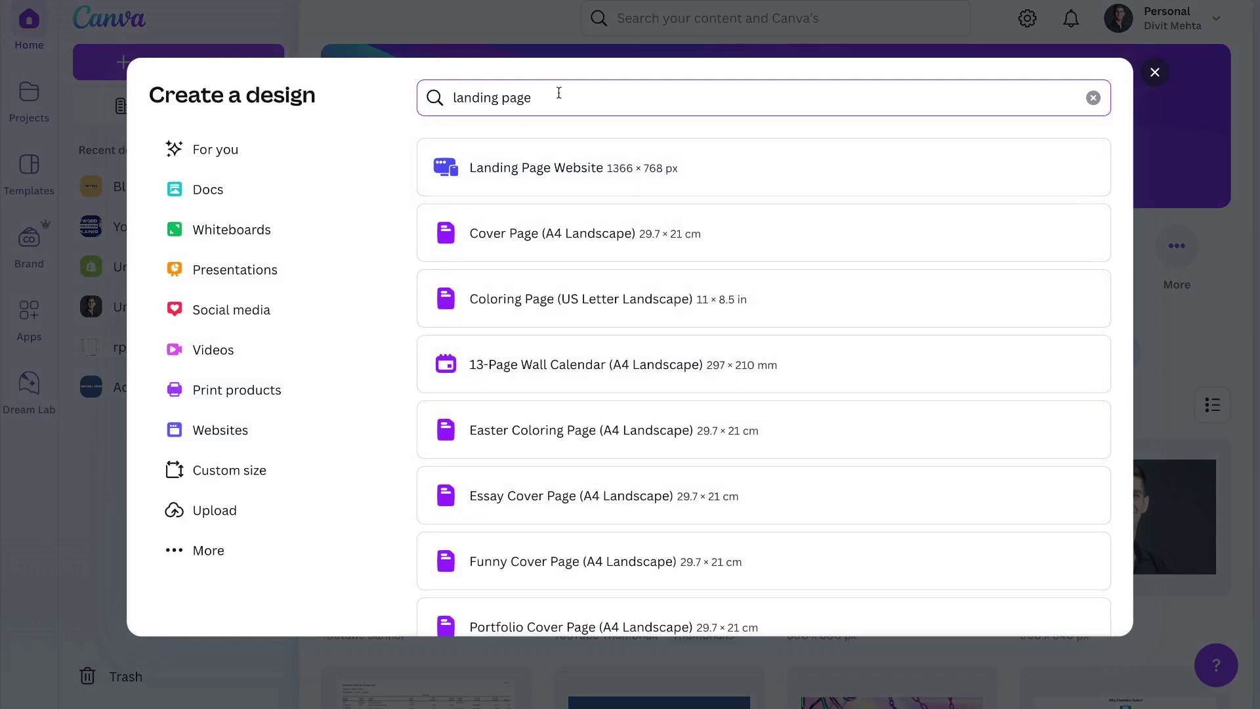
left_click(548, 172)
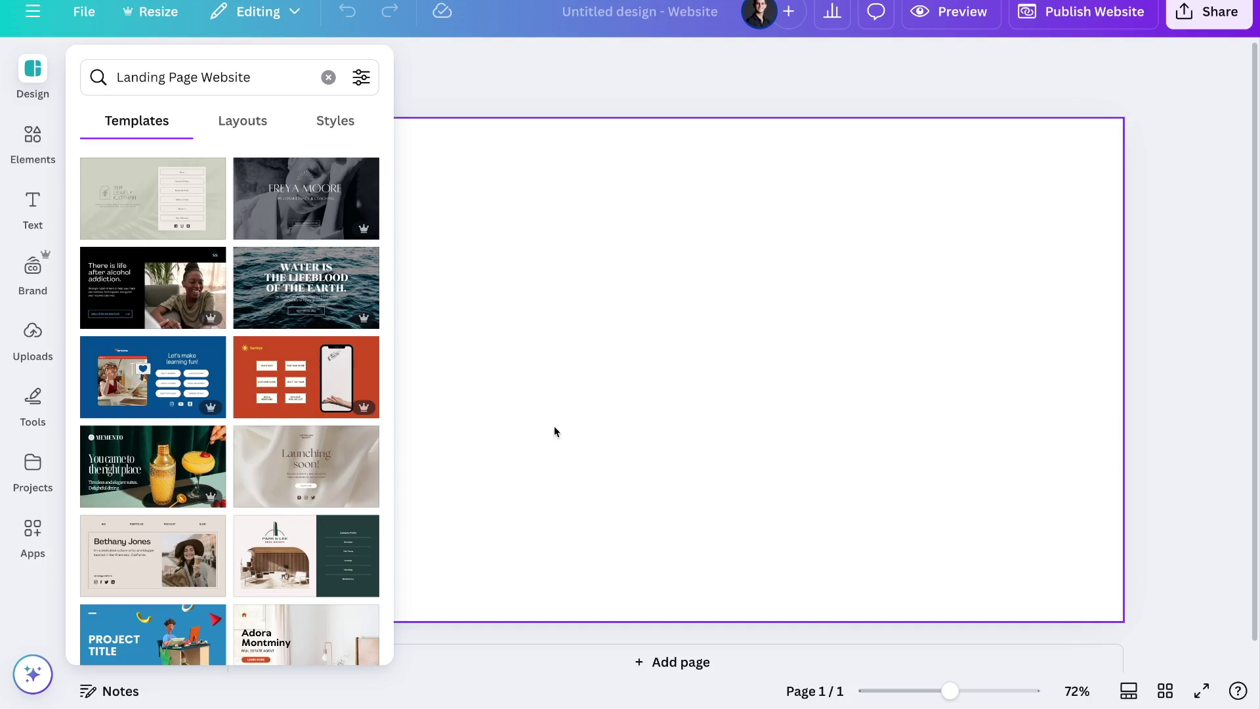
left_click(226, 128)
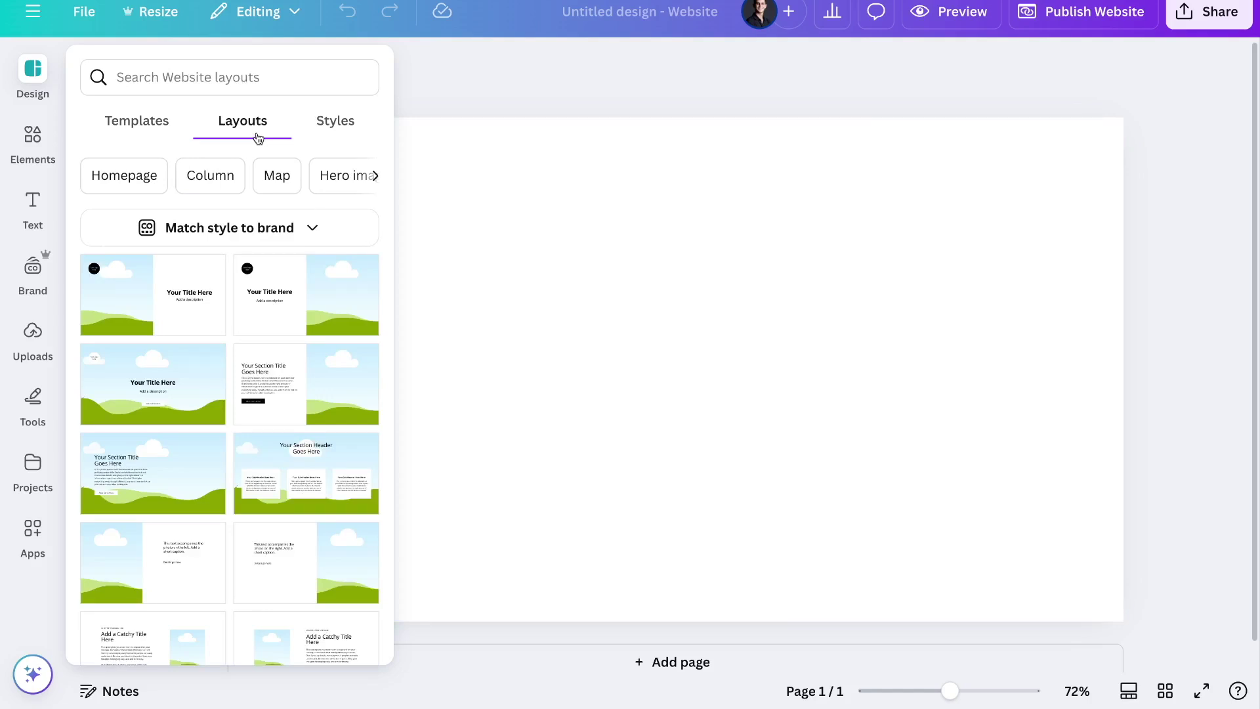
left_click(163, 135)
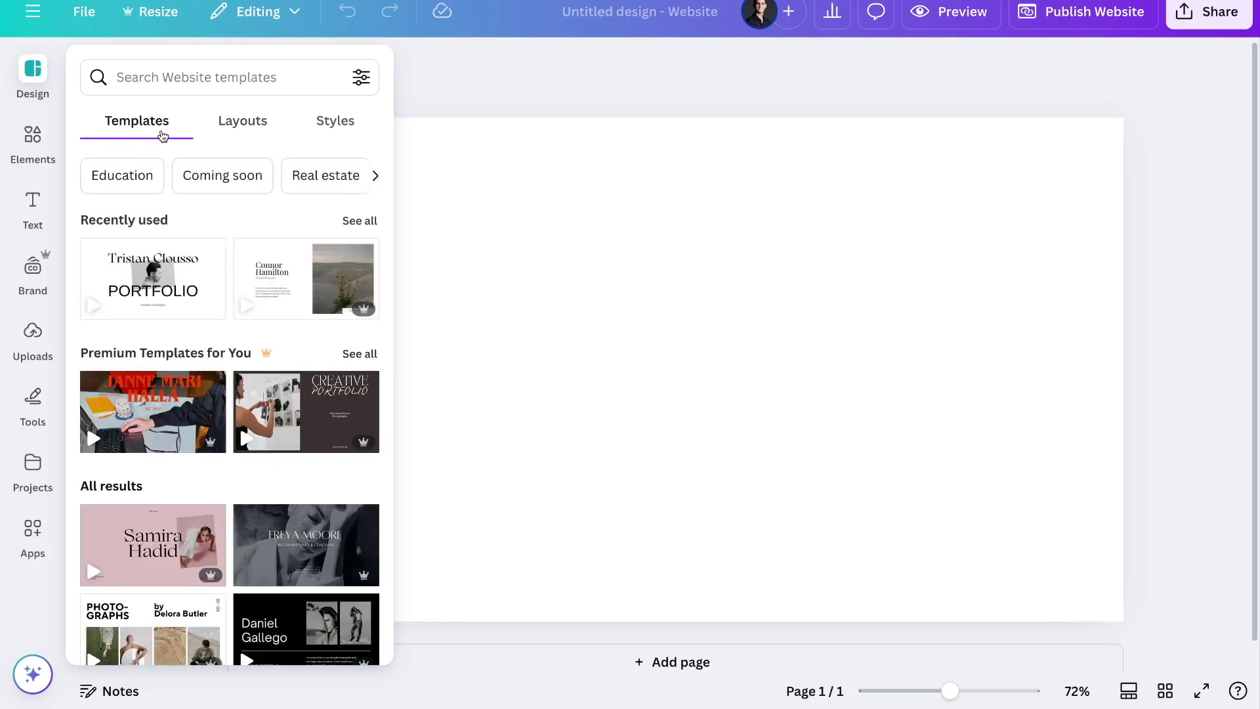
left_click(312, 127)
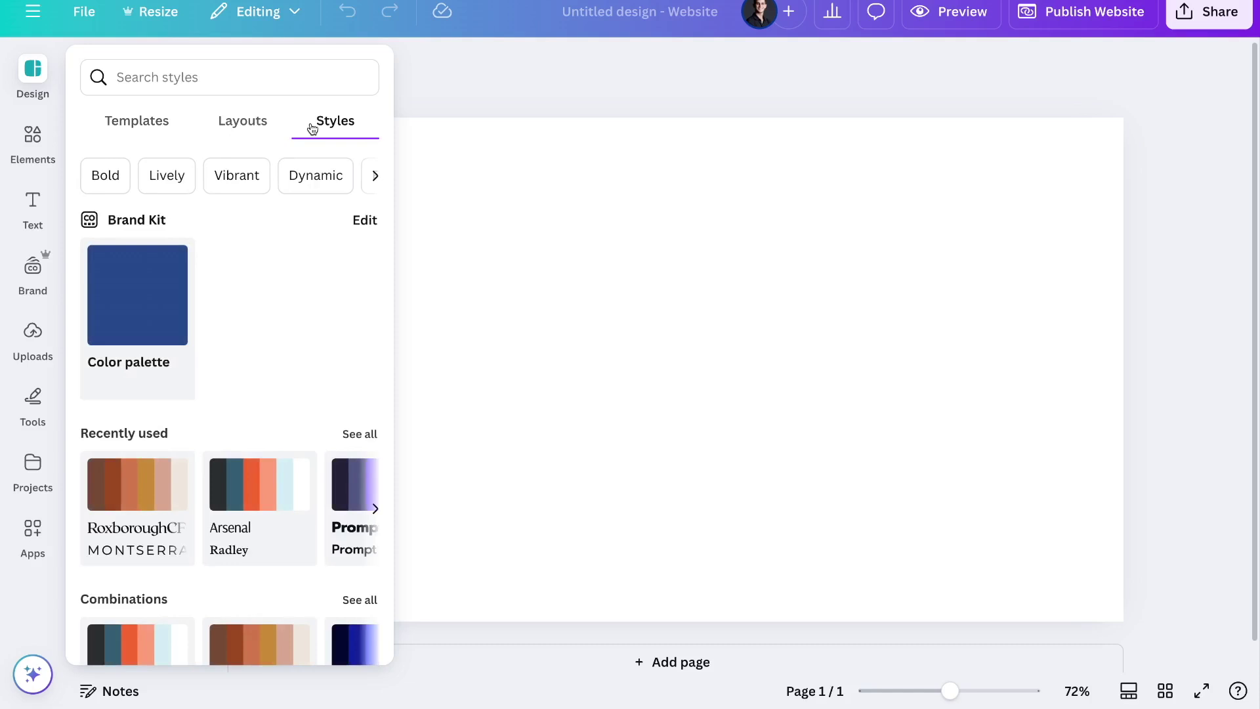
left_click(163, 124)
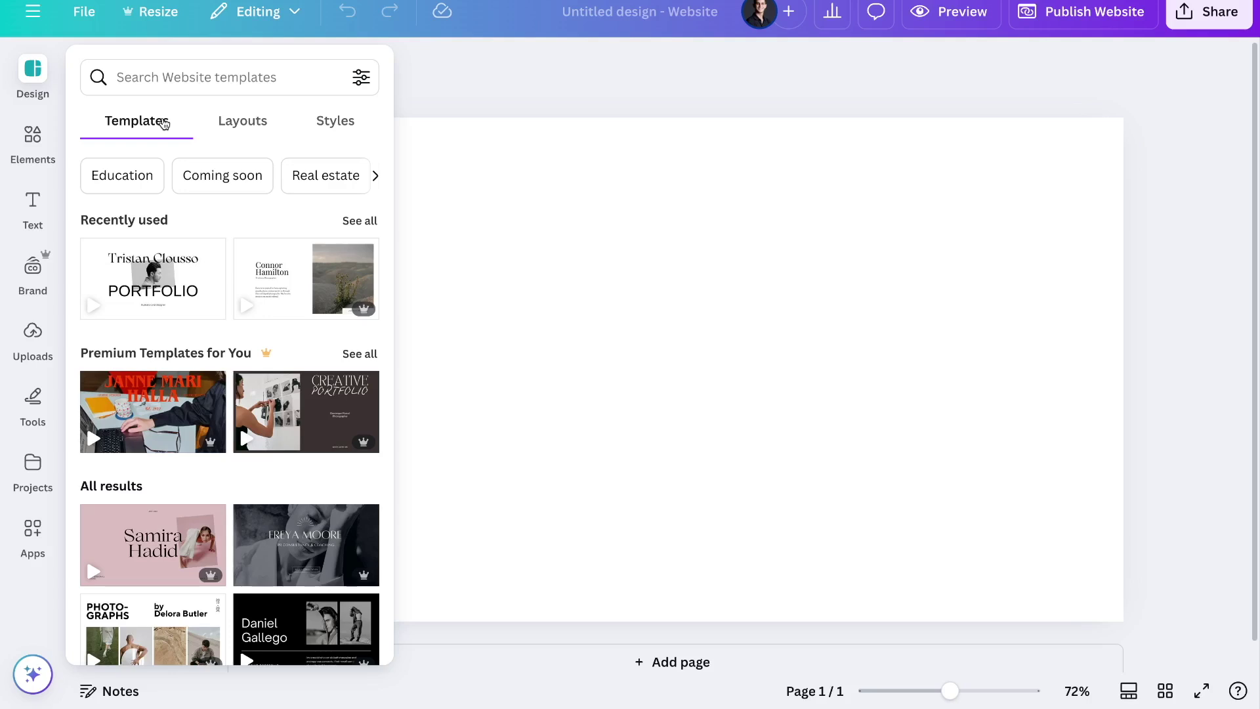
left_click(172, 77)
Search templates for 'portfolio' and open the Illustration Portfolio Website template's details
type("portfolio")
key("Return")
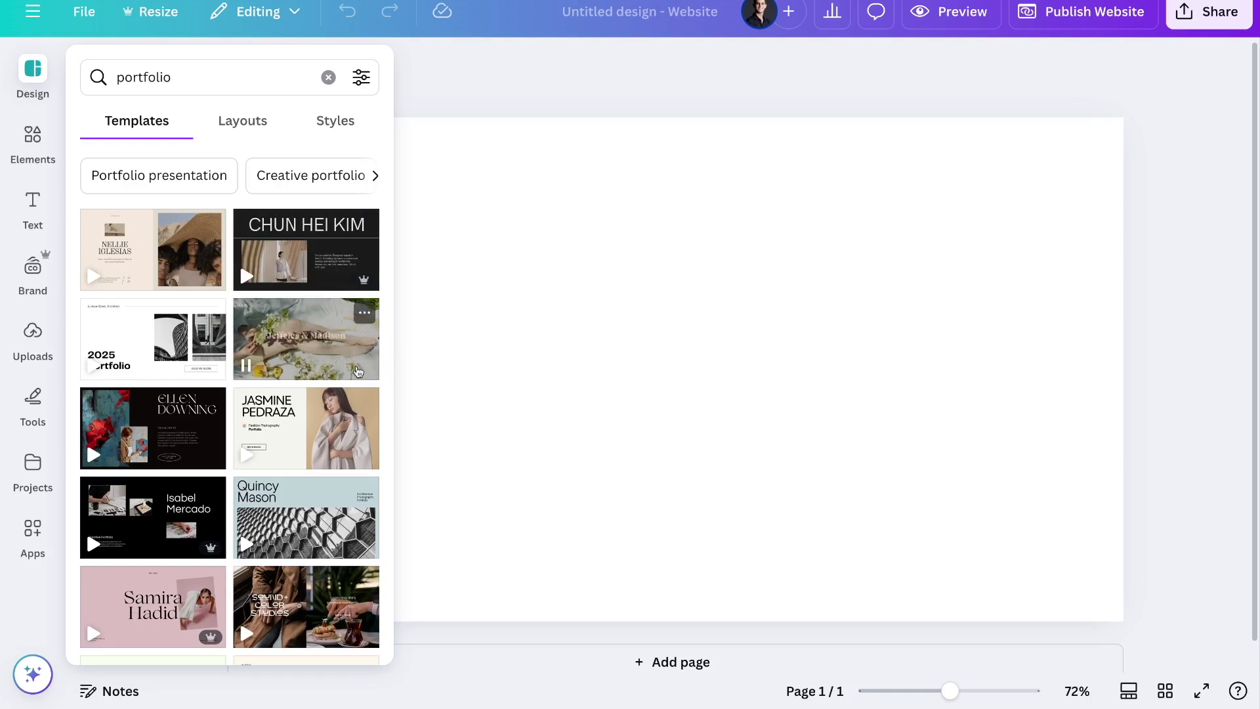
scroll(287, 448, "down", 1)
scroll(287, 448, "down", 5)
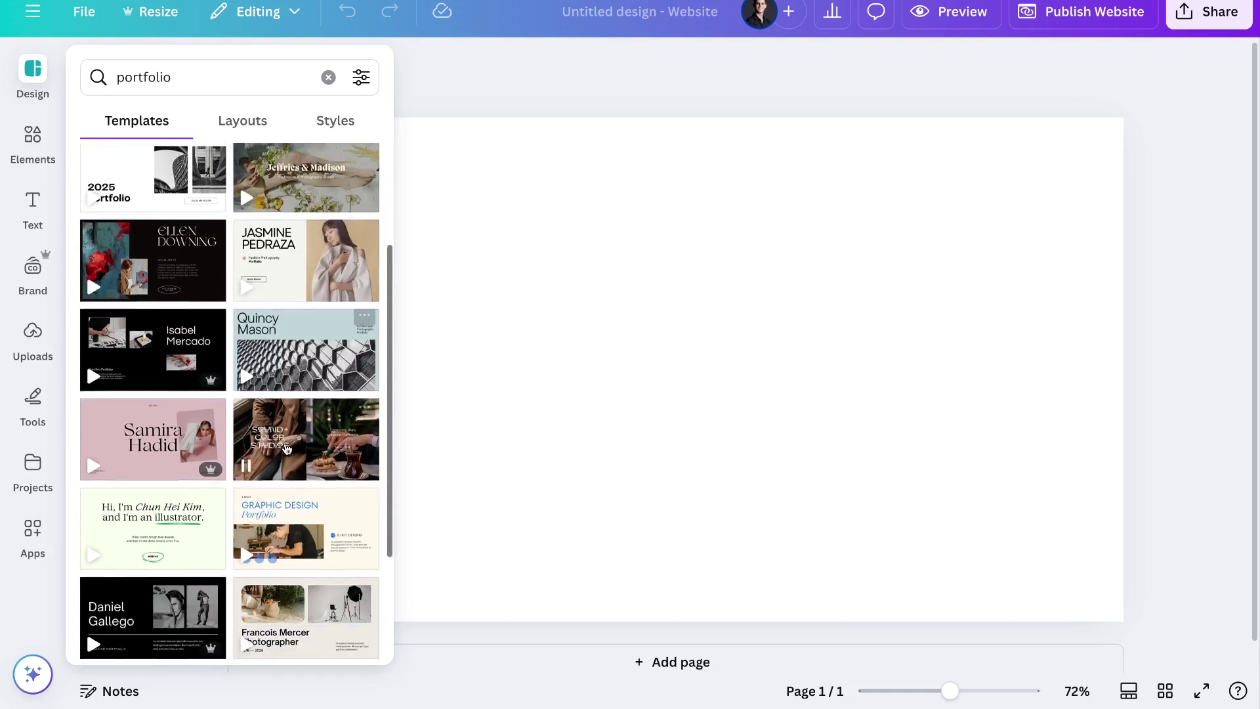
scroll(286, 449, "down", 1)
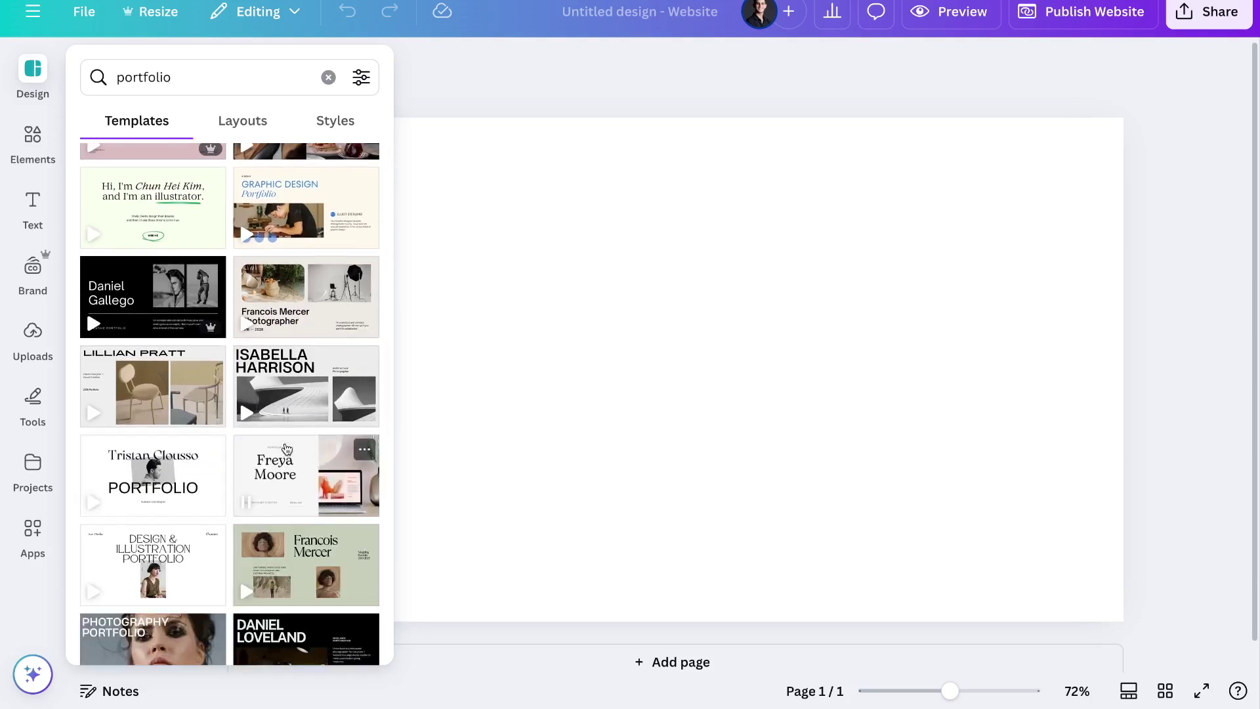
left_click(155, 470)
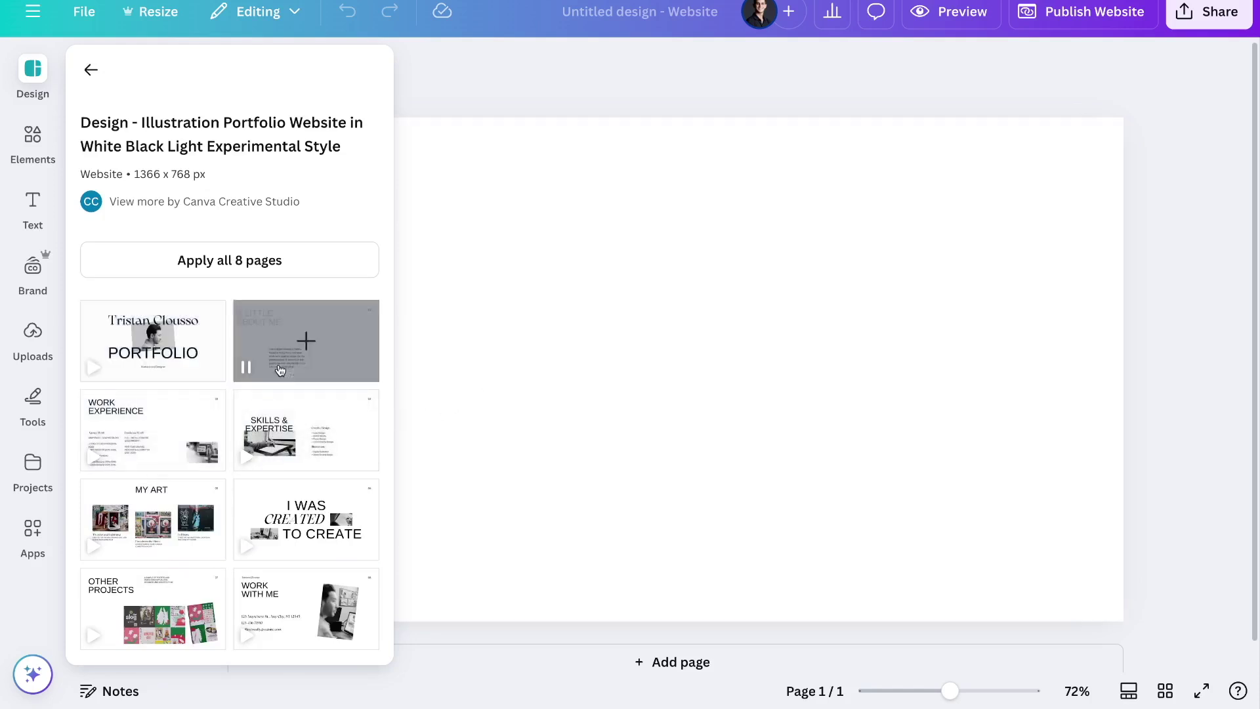
Apply all 8 pages of the illustration portfolio template and scroll through them
left_click(209, 272)
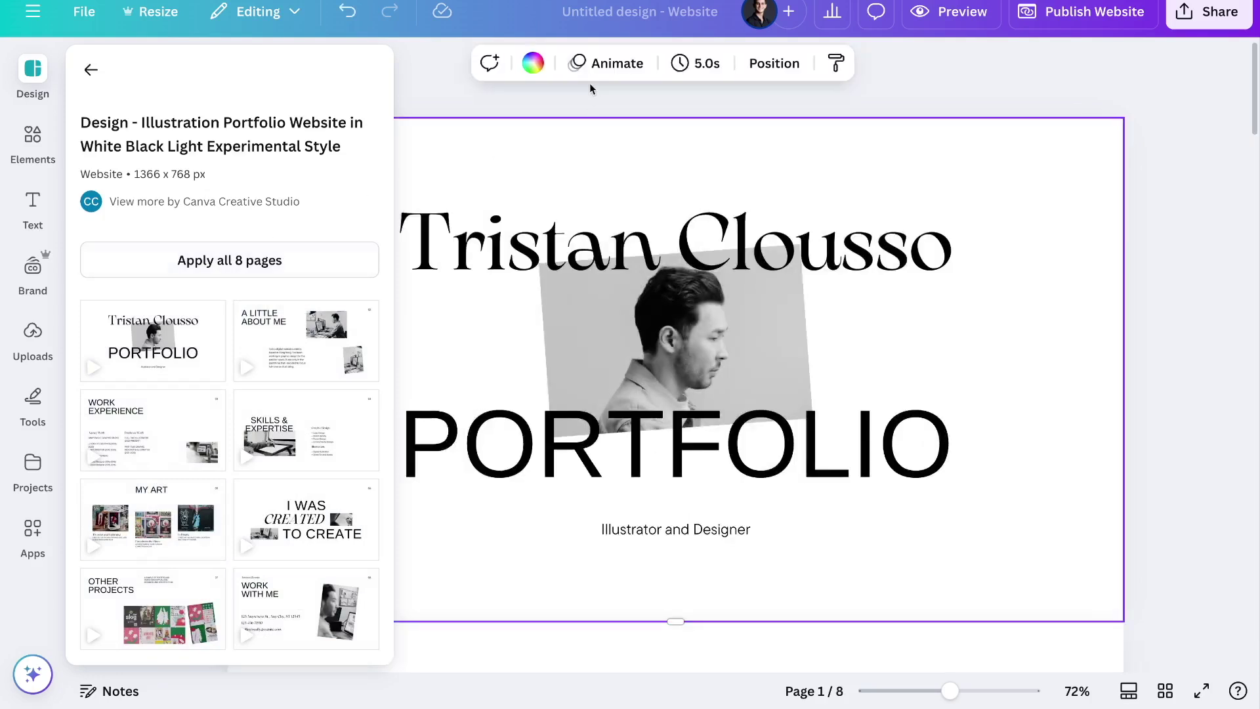
left_click(507, 105)
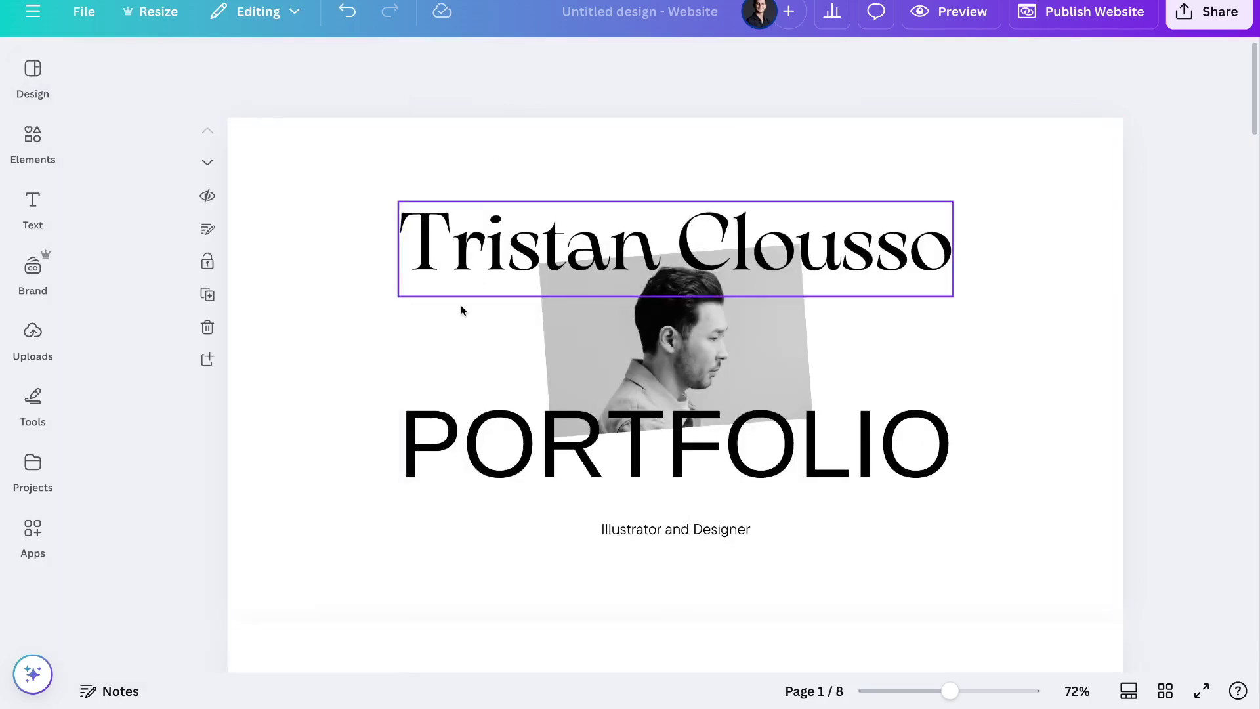
scroll(492, 368, "down", 5)
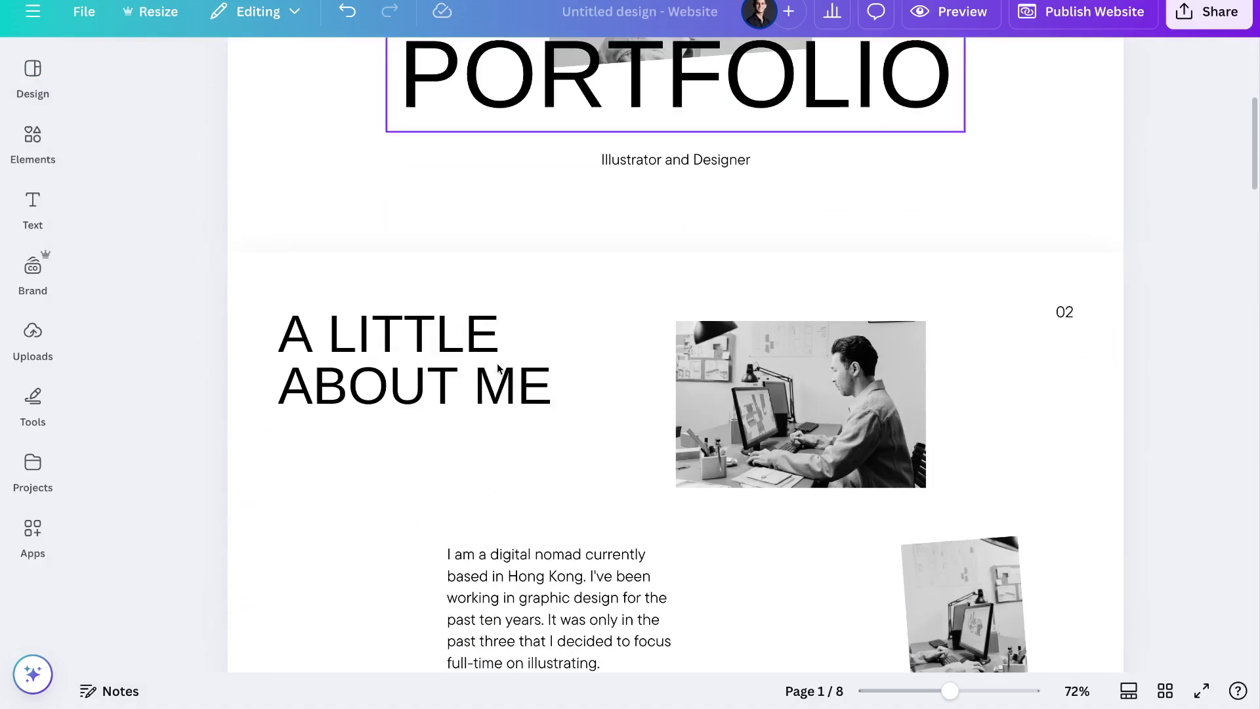
scroll(483, 535, "down", 15)
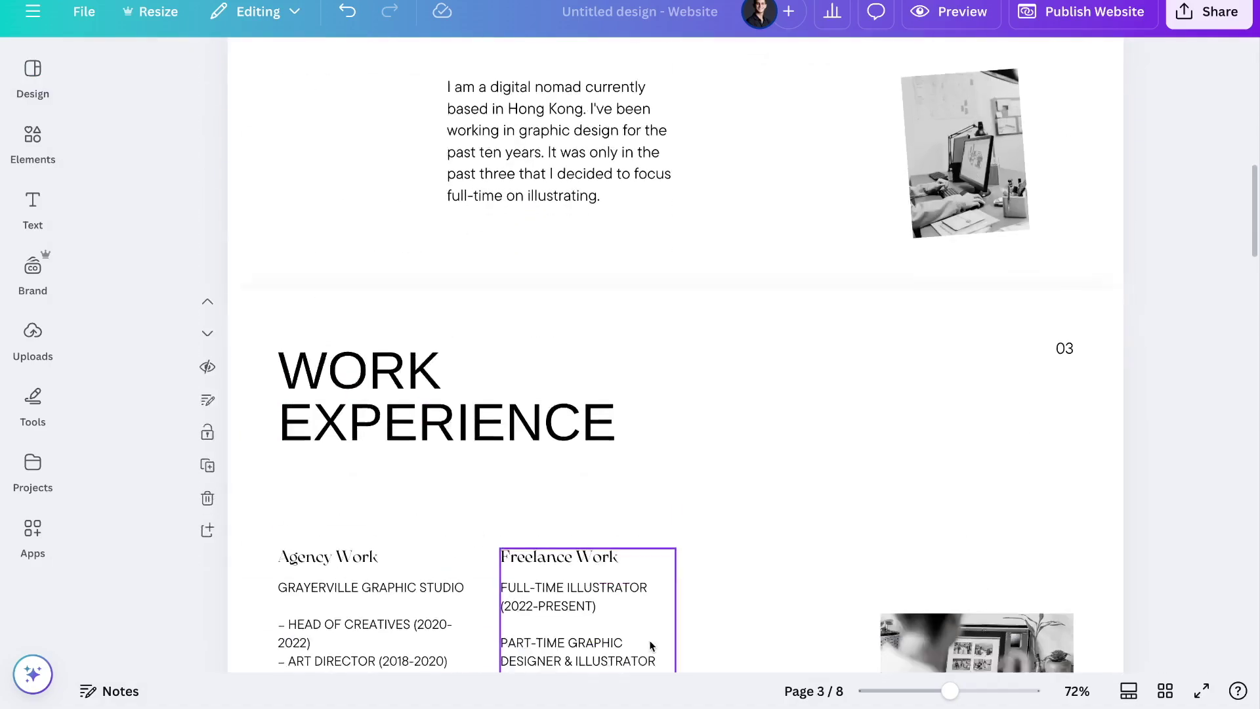
scroll(650, 646, "down", 20)
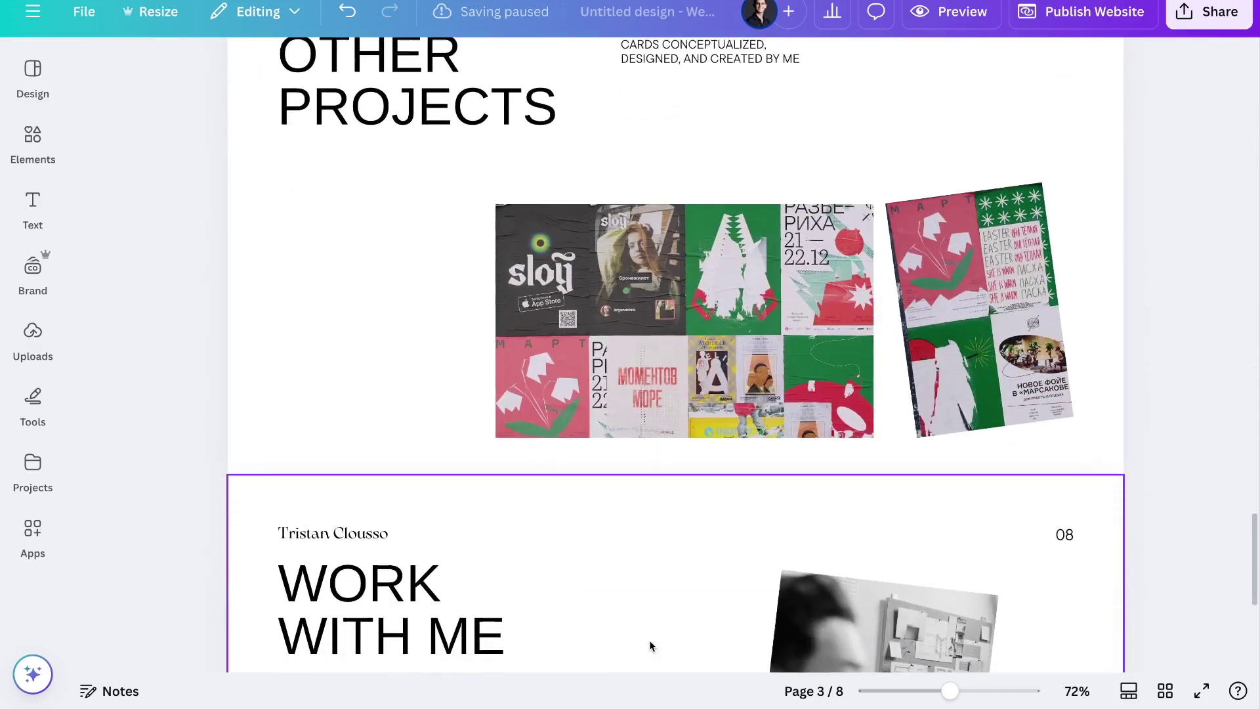
scroll(654, 483, "up", 12)
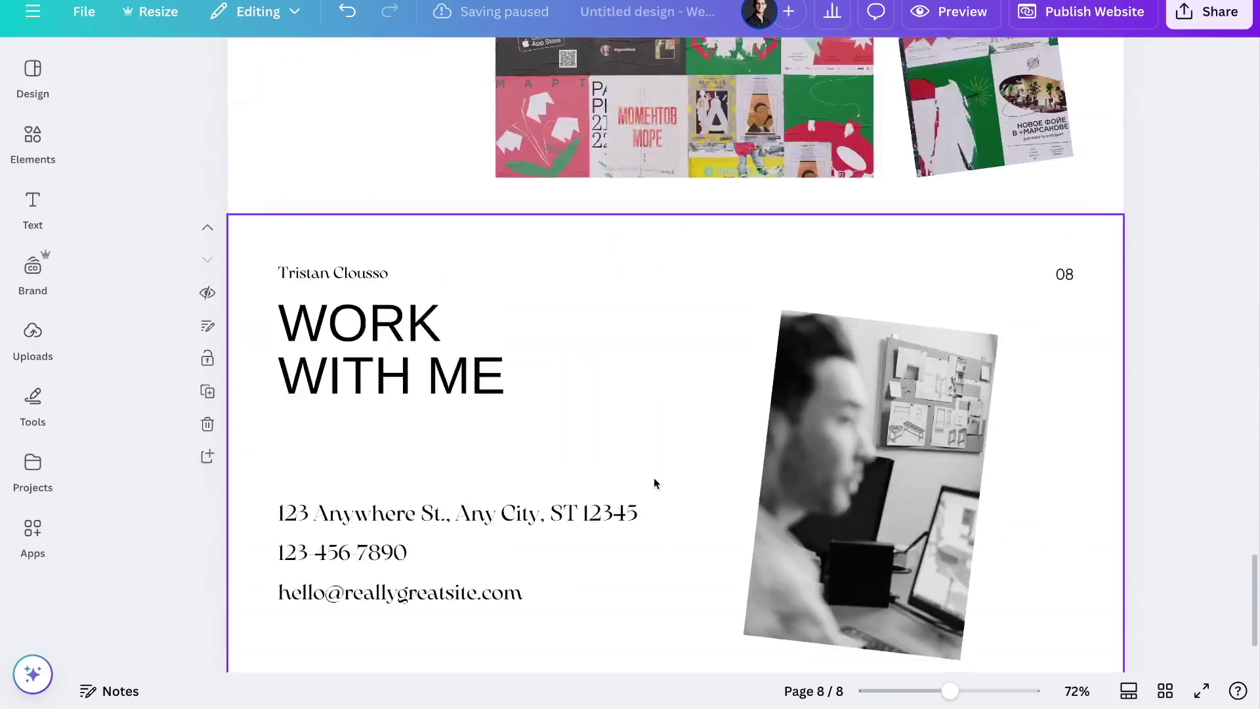
scroll(654, 483, "up", 20)
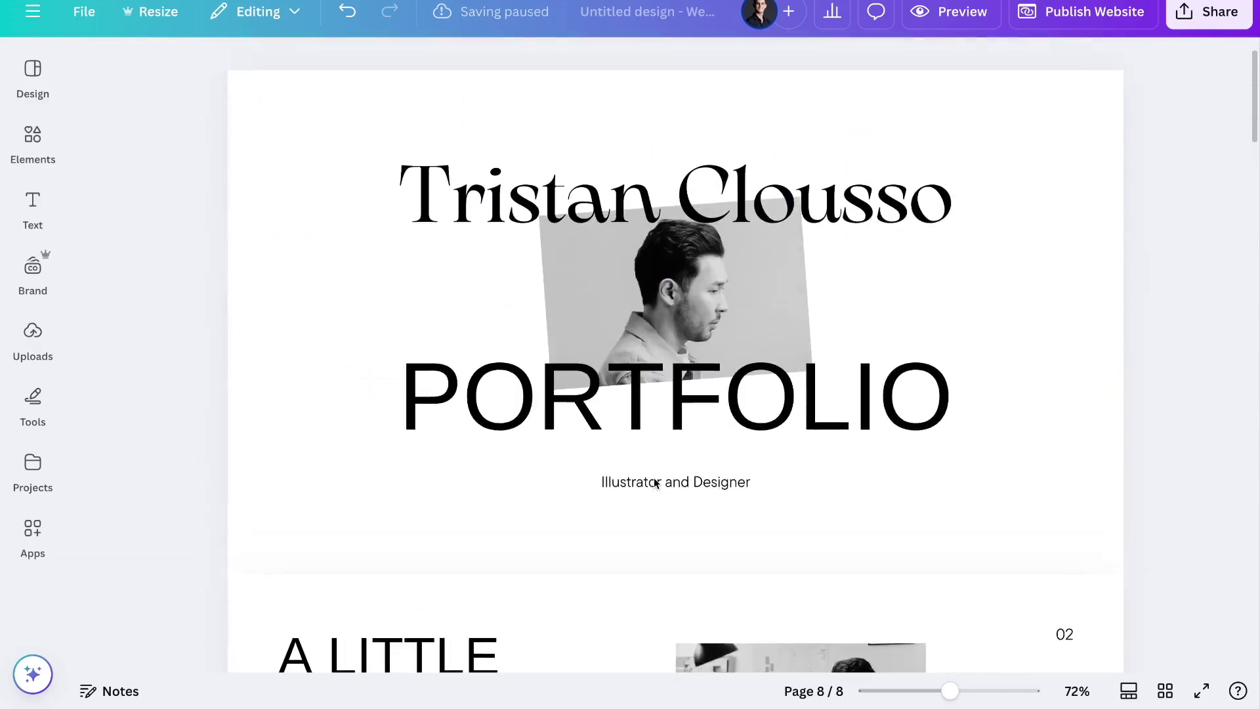
left_click(945, 18)
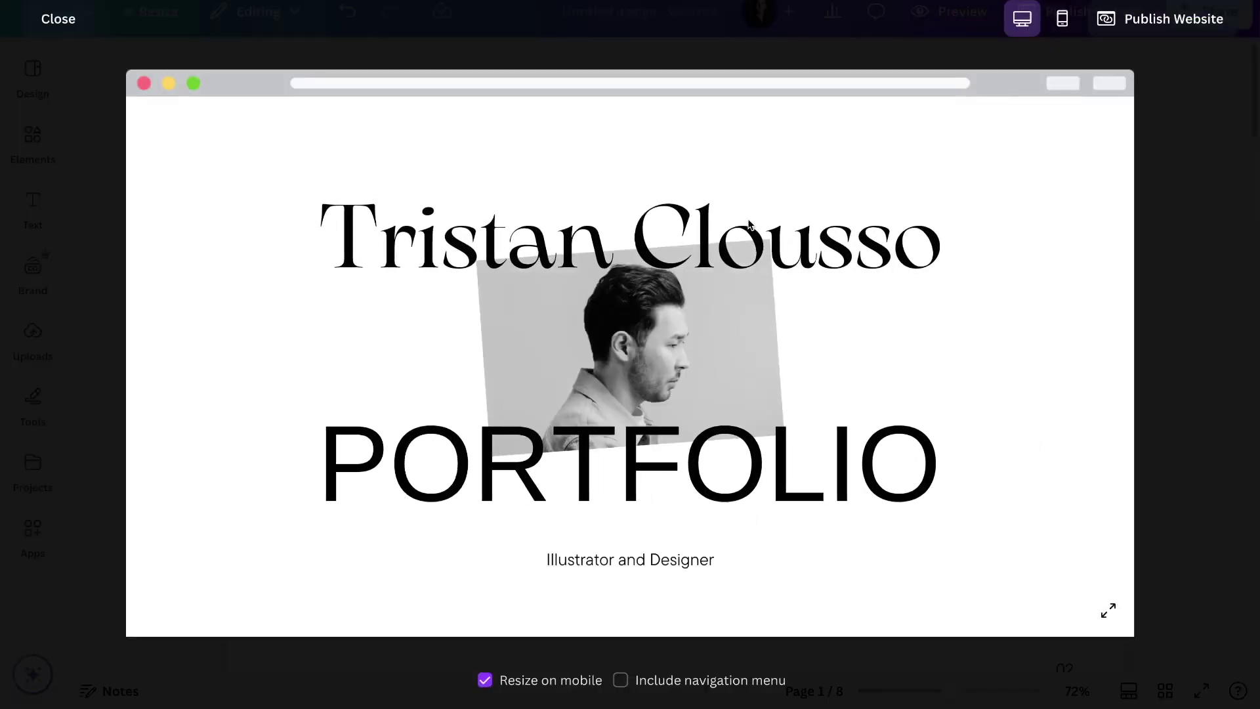
Expand the website preview to full screen and scroll through the desktop layout
left_click(1108, 611)
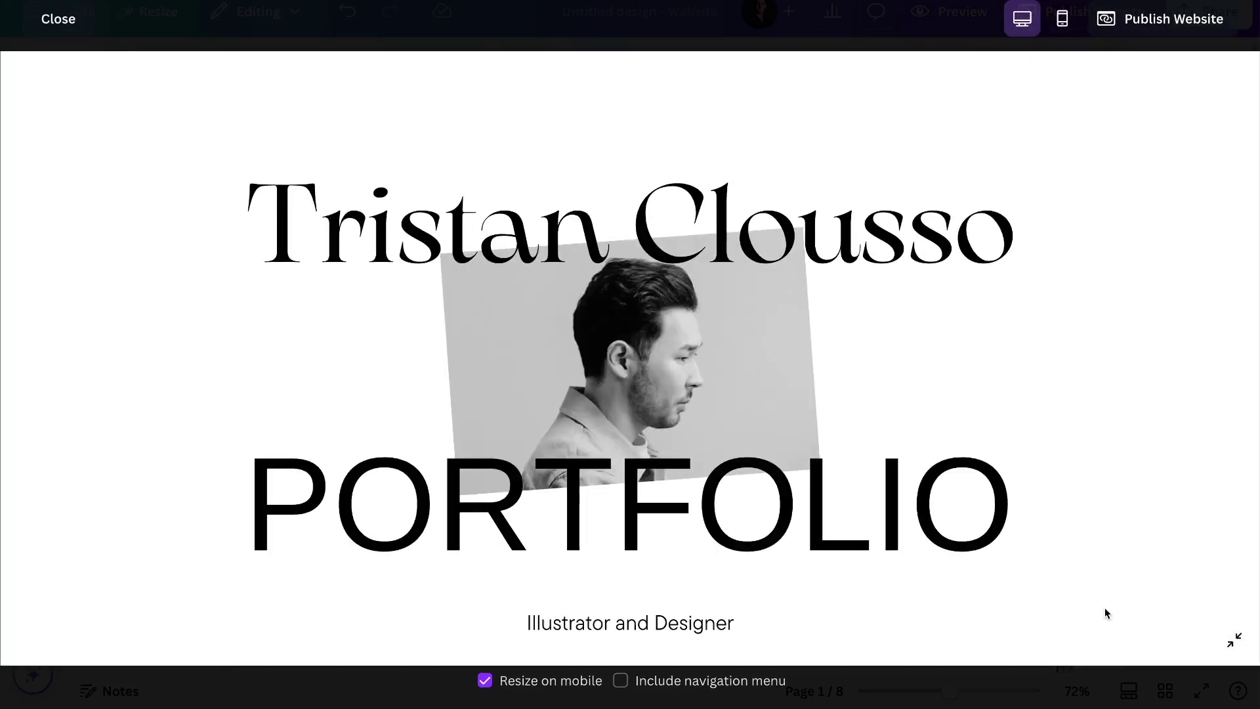
scroll(1075, 537, "down", 15)
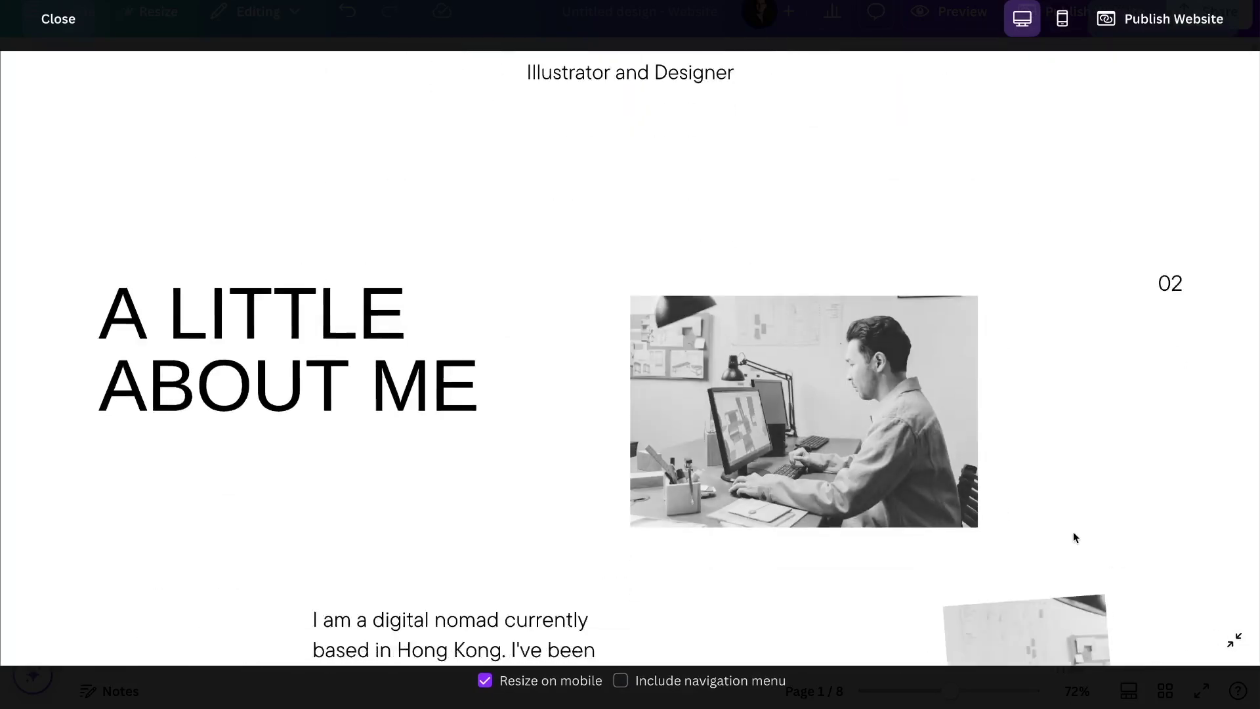
scroll(1074, 533, "down", 15)
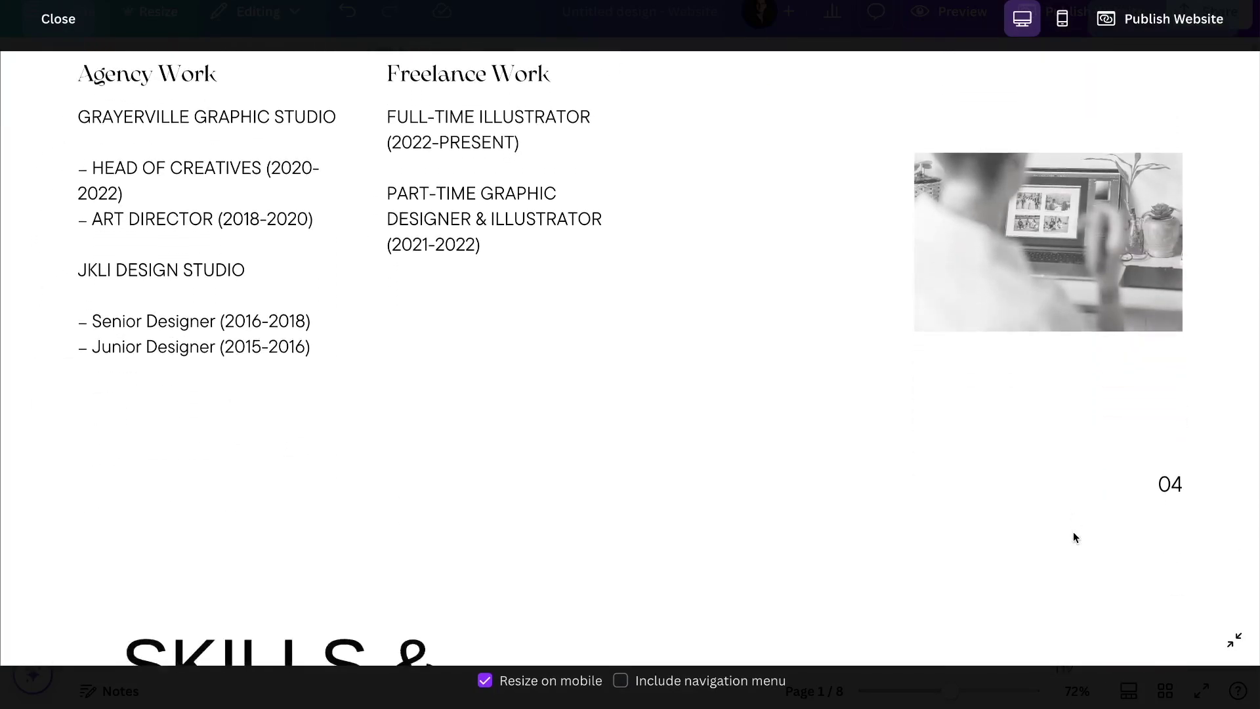
scroll(1074, 537, "down", 15)
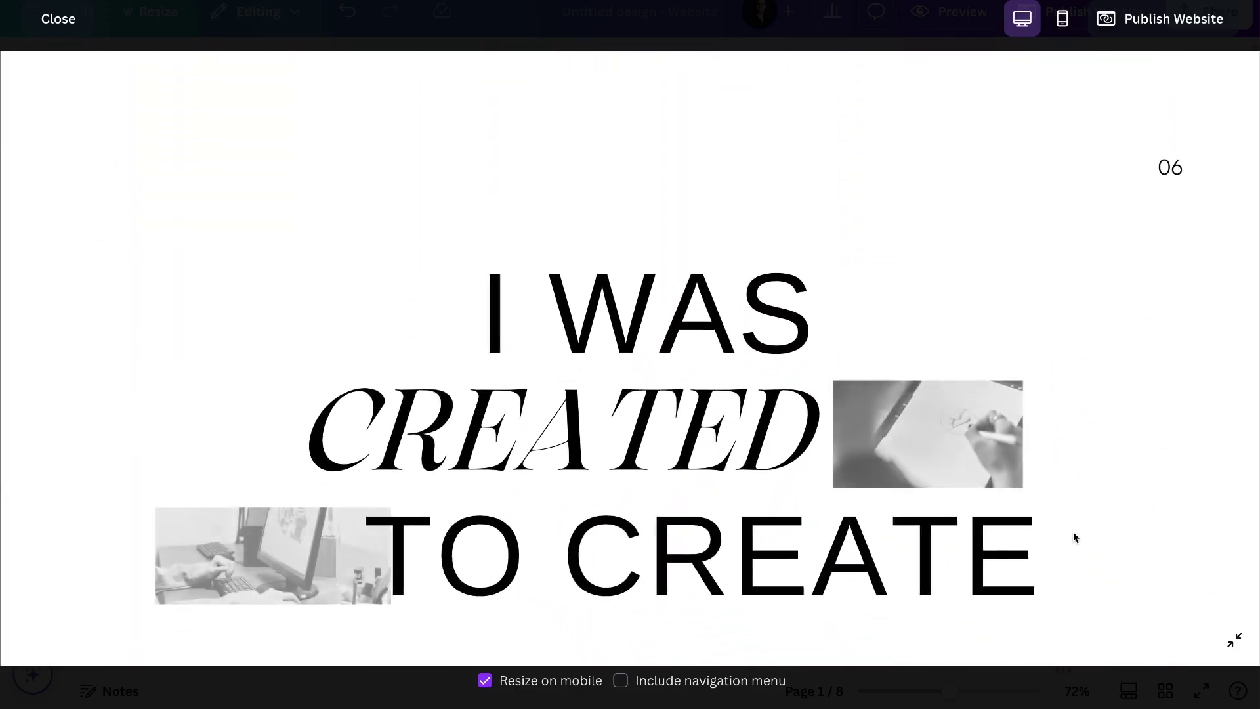
scroll(1074, 537, "up", 10)
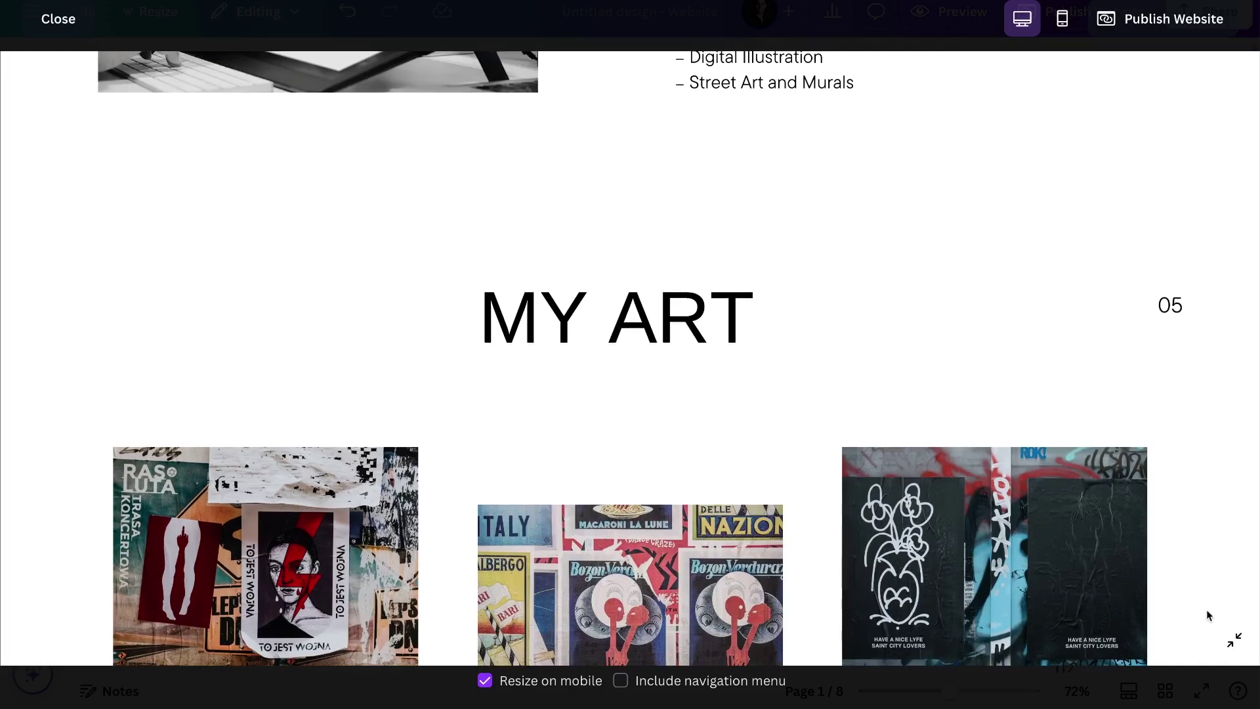
Scroll through the Mobile view of the website, then close the preview
left_click(1065, 25)
scroll(632, 413, "up", 10)
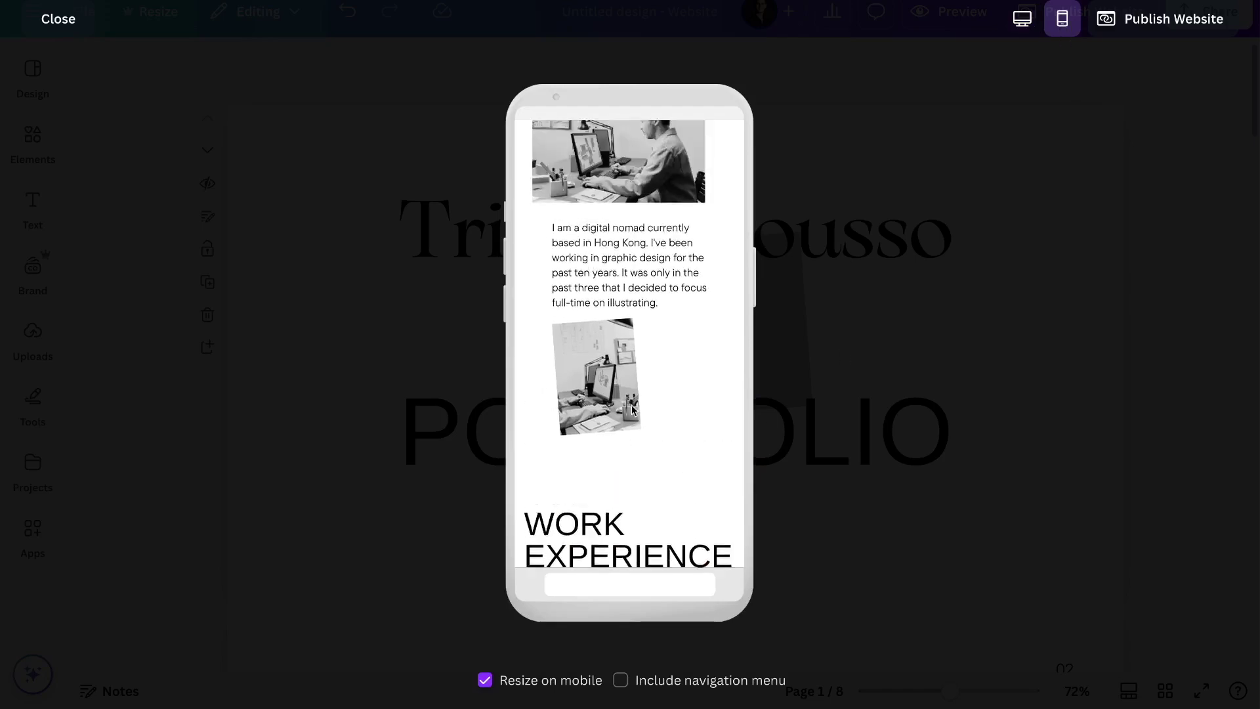
scroll(633, 411, "down", 8)
scroll(632, 411, "down", 10)
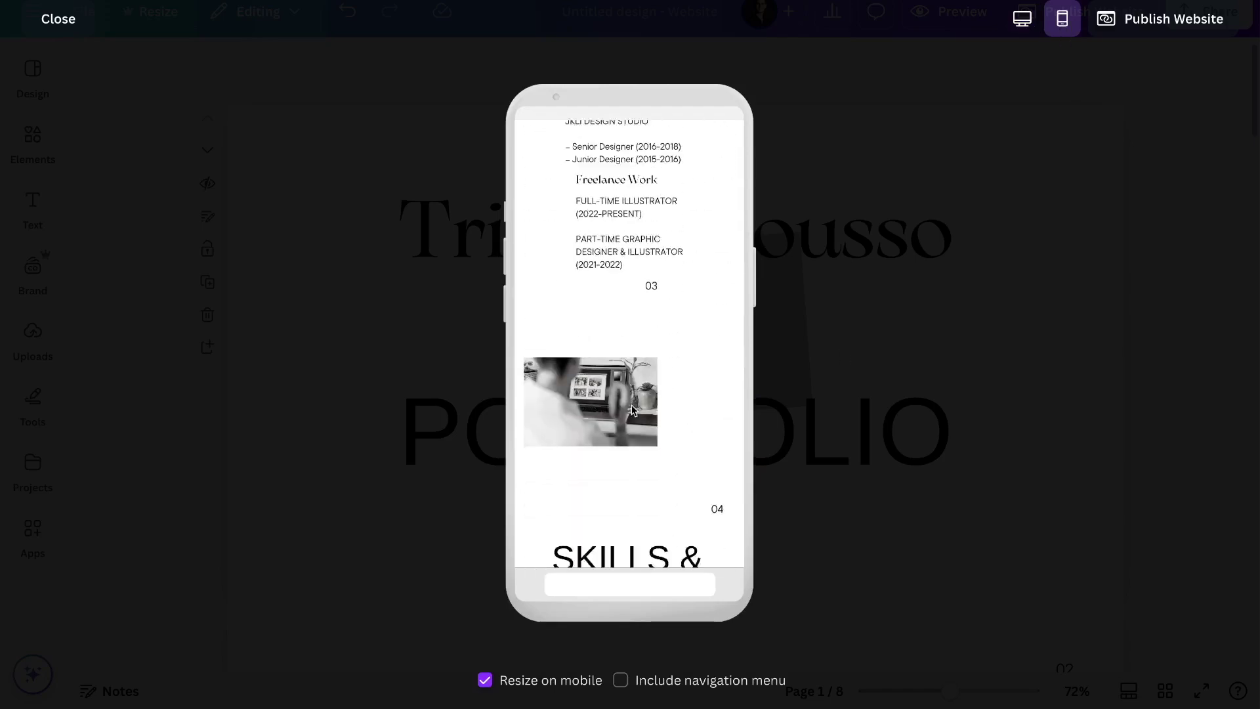
scroll(632, 411, "down", 4)
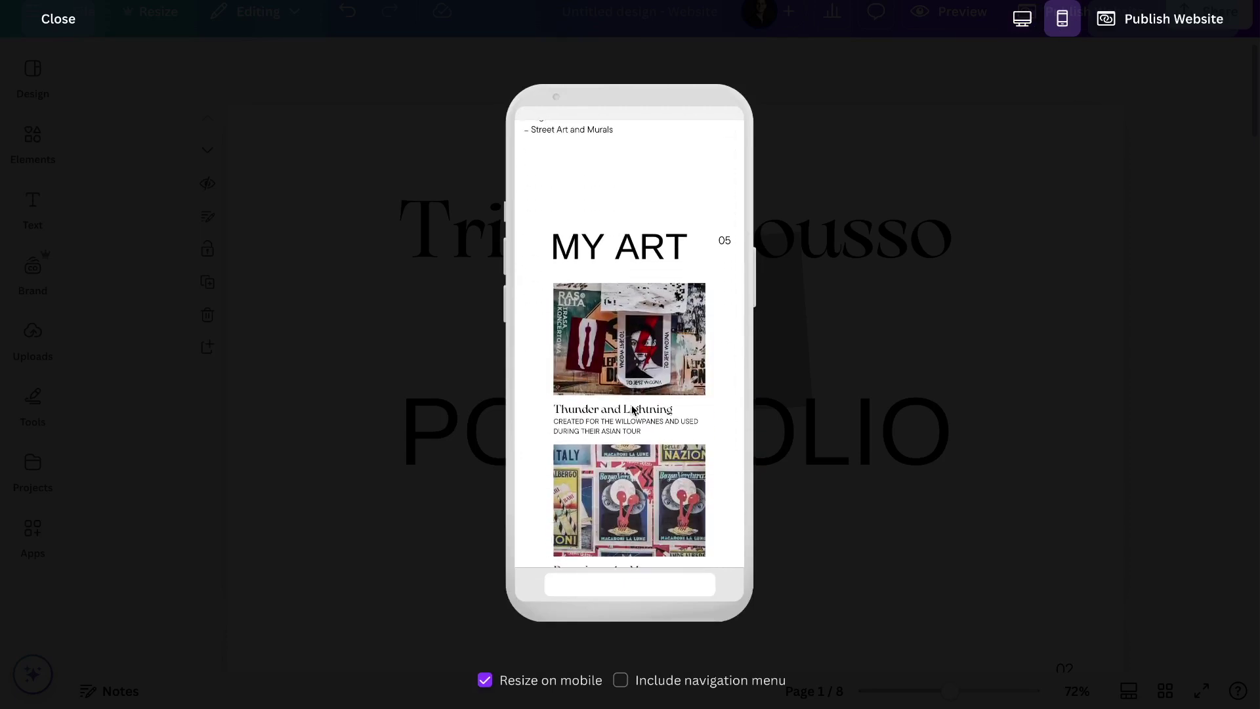
scroll(632, 411, "down", 8)
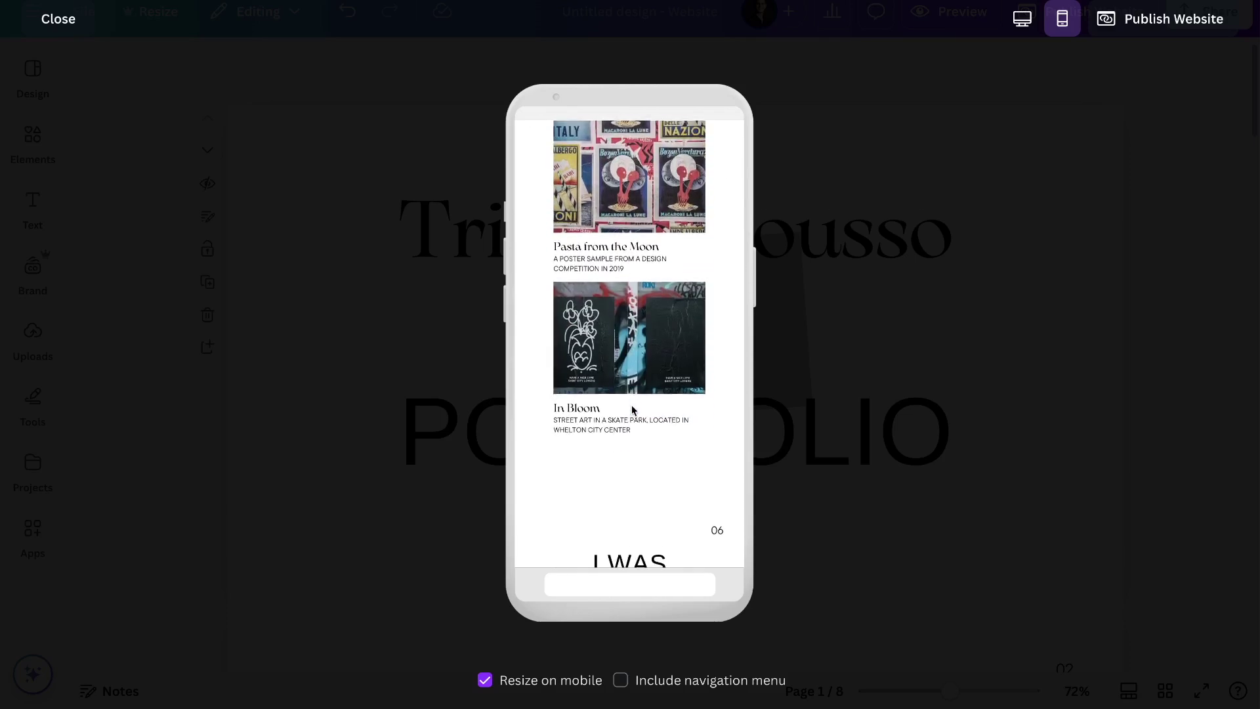
scroll(632, 409, "down", 5)
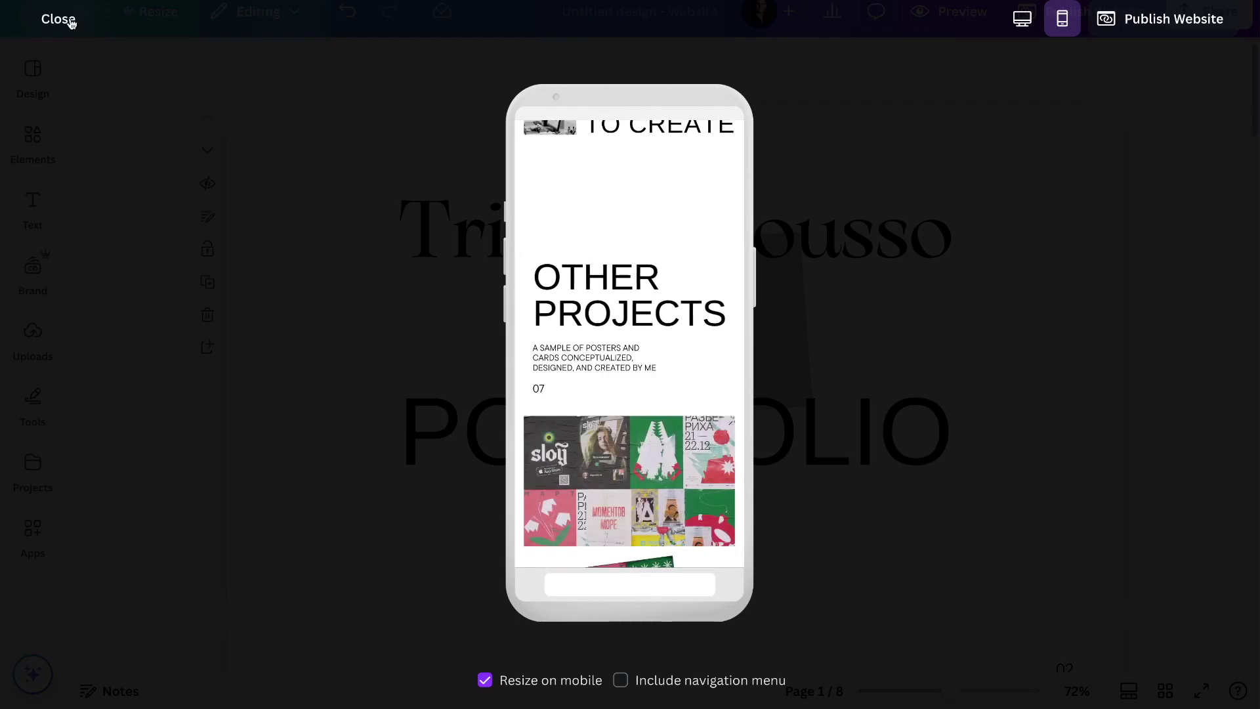
left_click(66, 20)
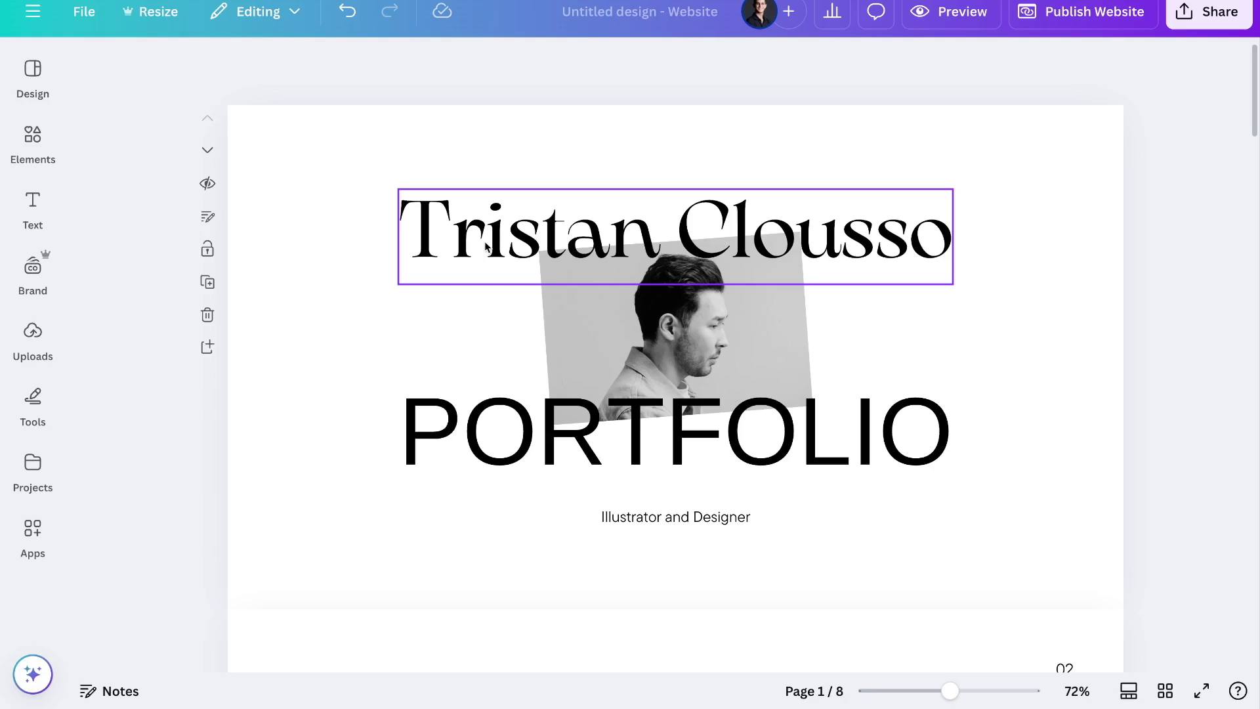
Replace the template name in the hero title with the owner's full name
double_click(487, 246)
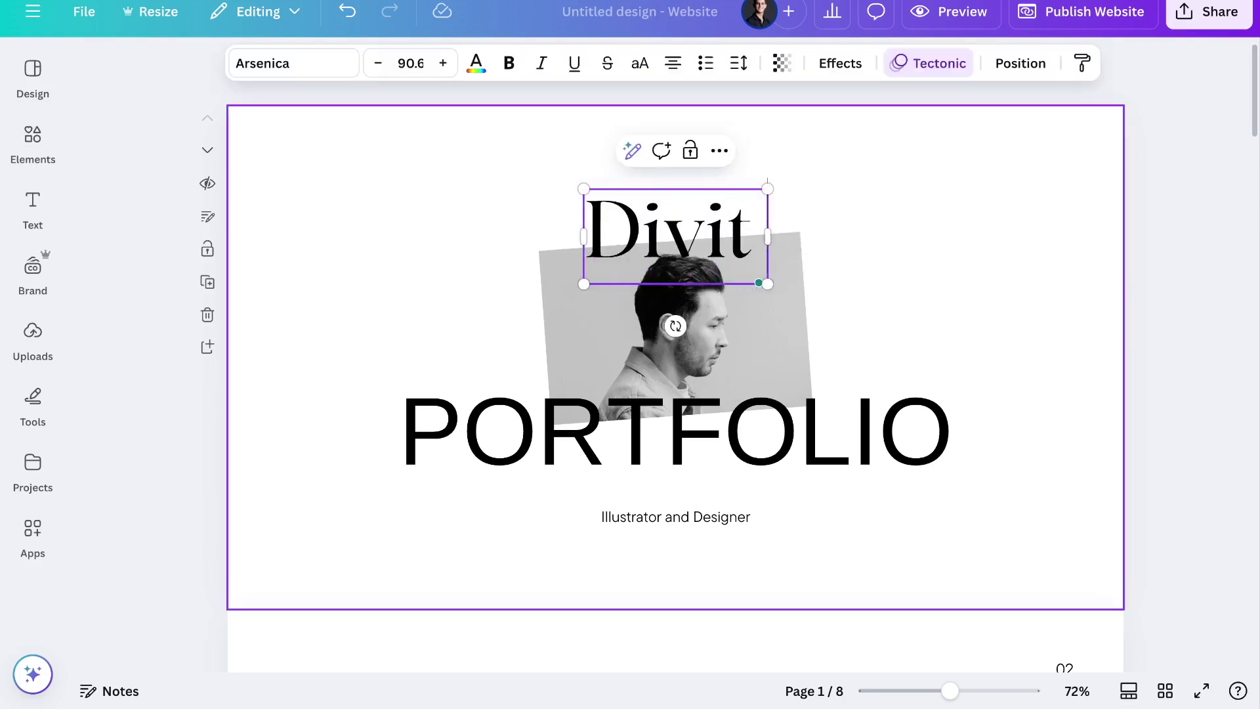
left_click(308, 265)
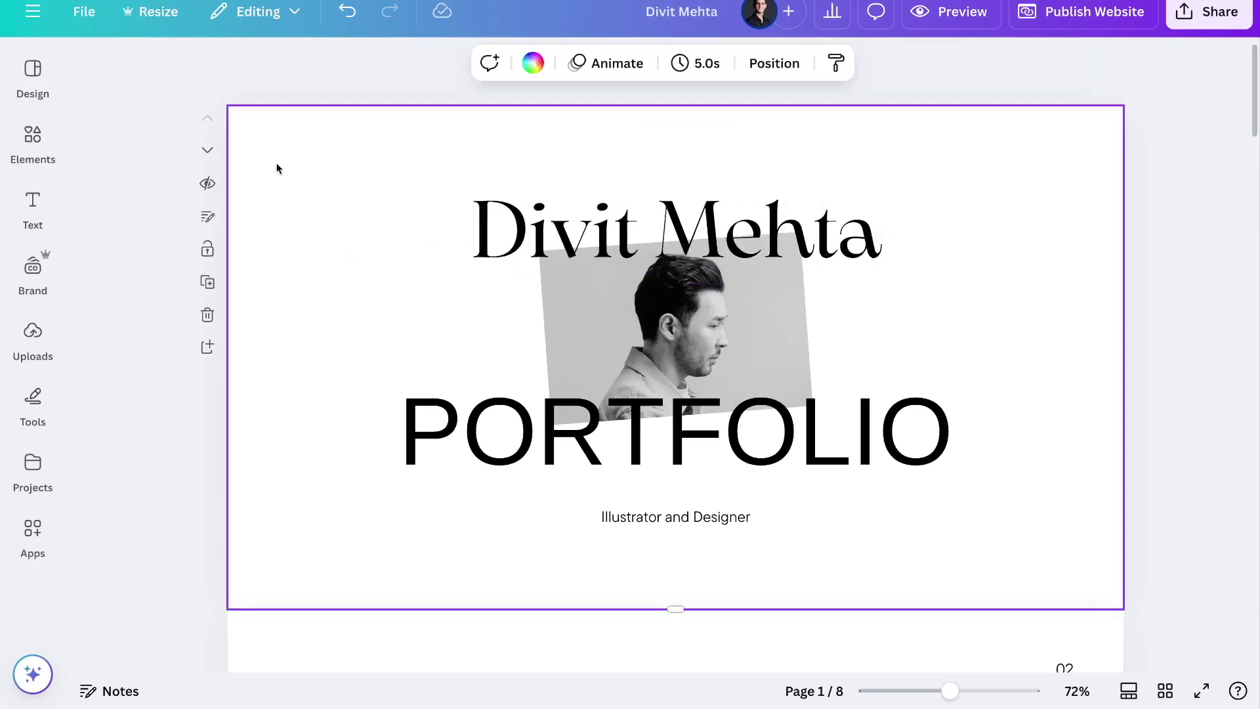
Try a brand blue hero background, then undo it to keep white
left_click(532, 63)
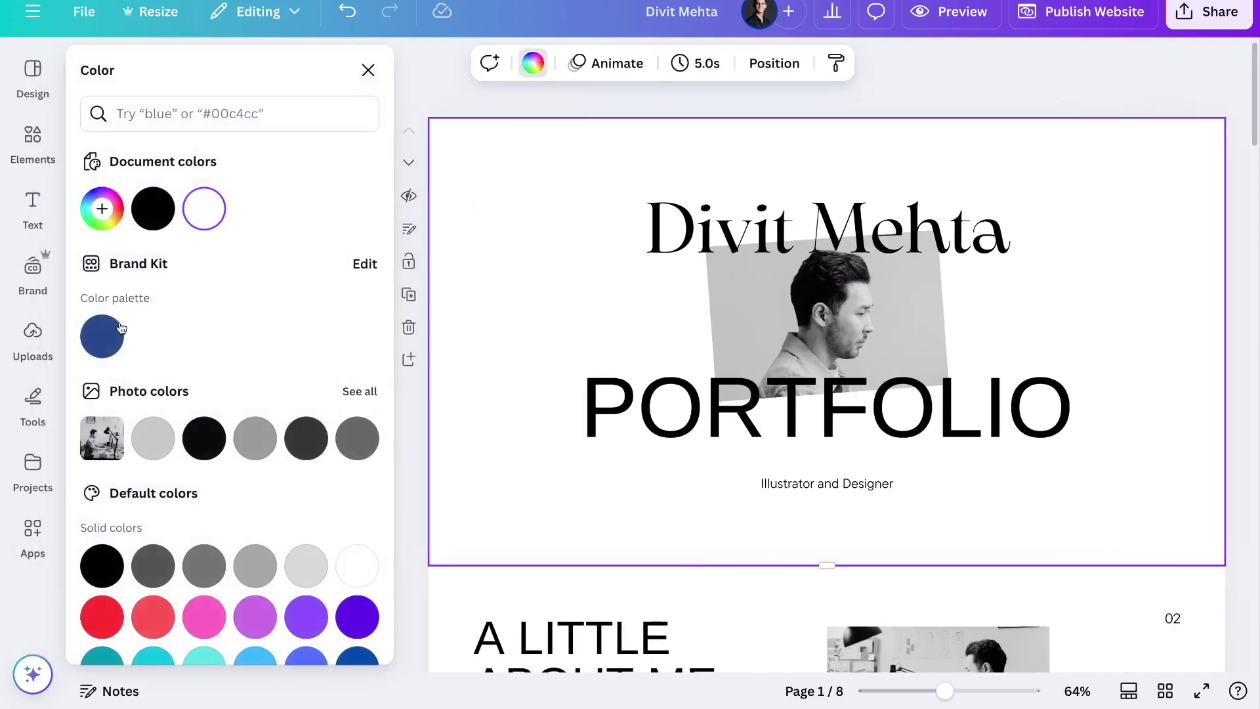
left_click(113, 331)
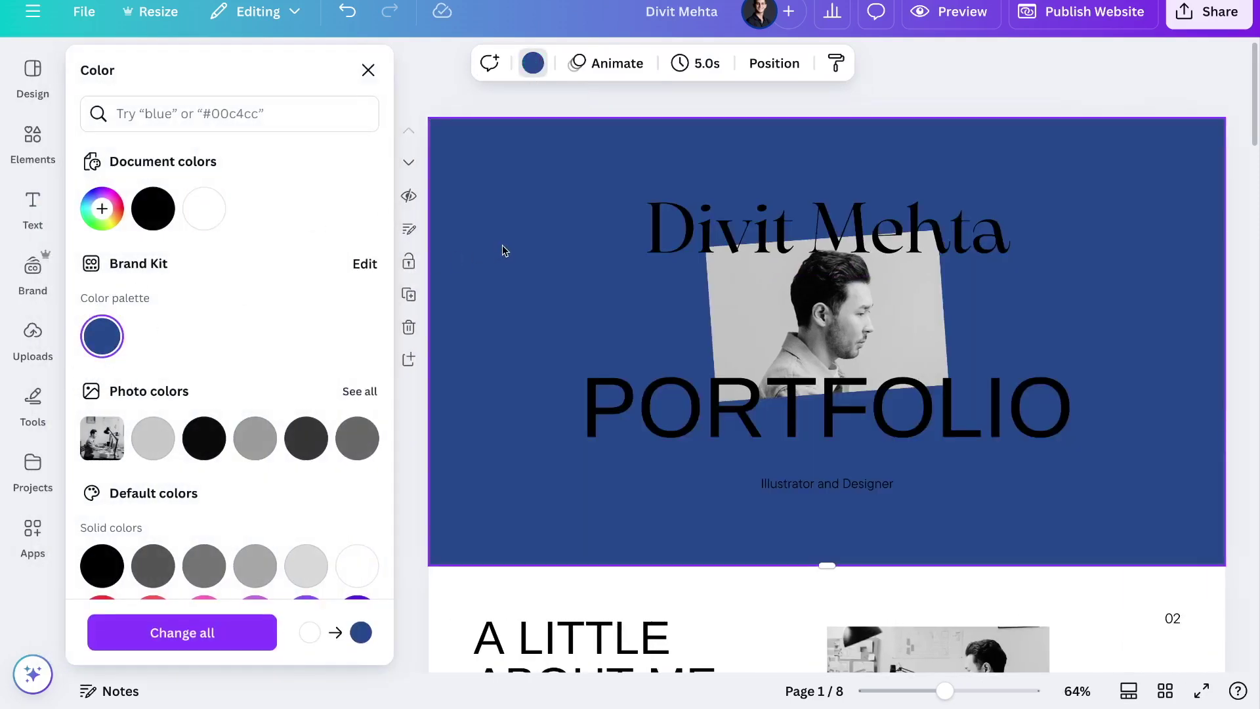
key("ctrl+z")
left_click(463, 101)
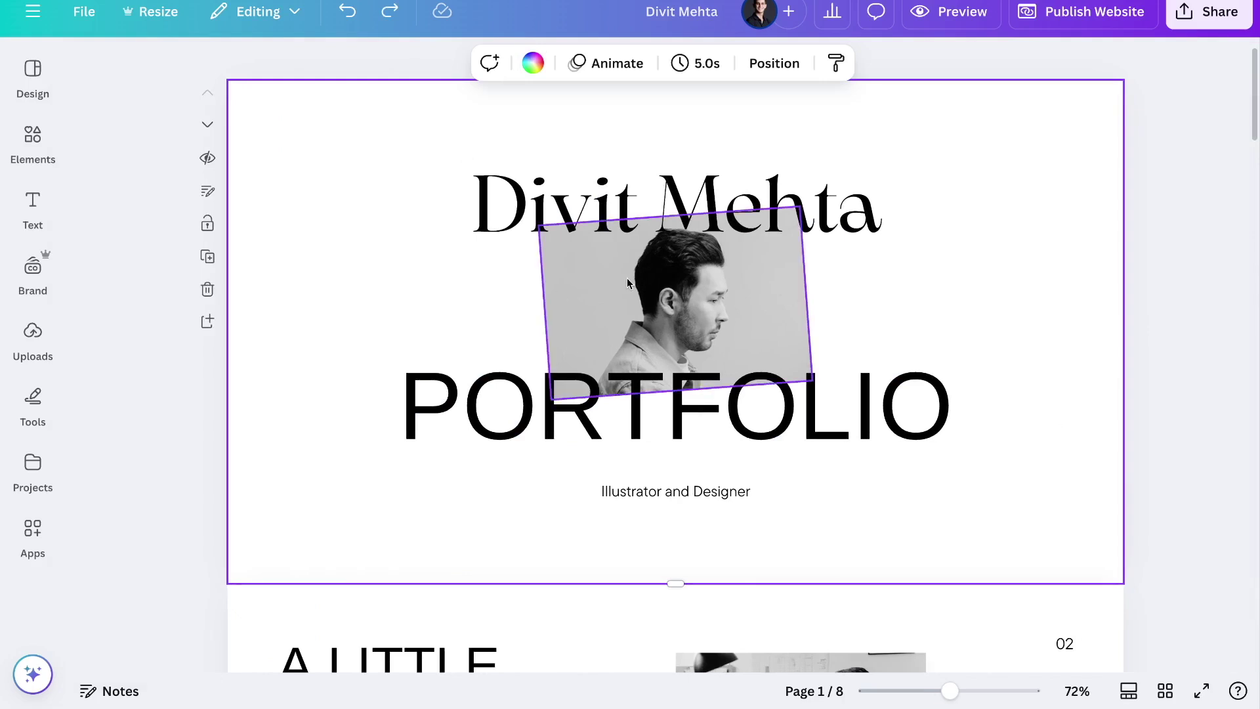
Delete the Skills & Expertise page from the website
left_click(32, 353)
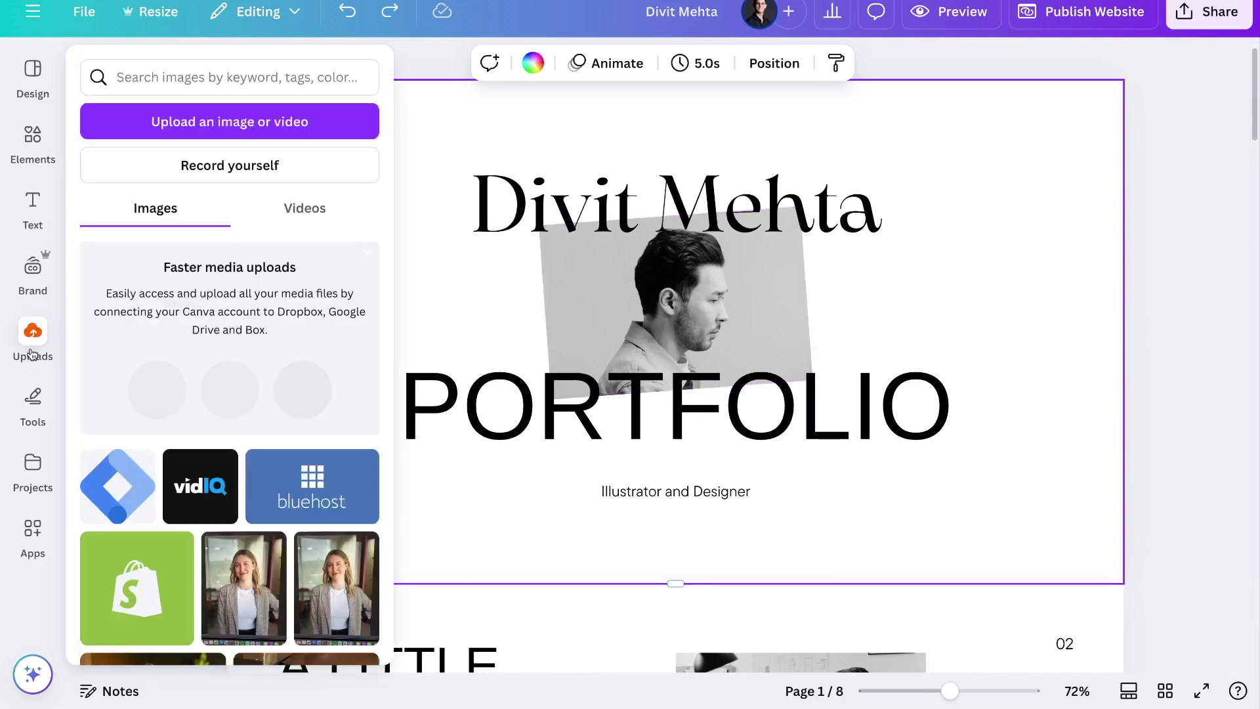
left_click(32, 354)
scroll(915, 305, "down", 5)
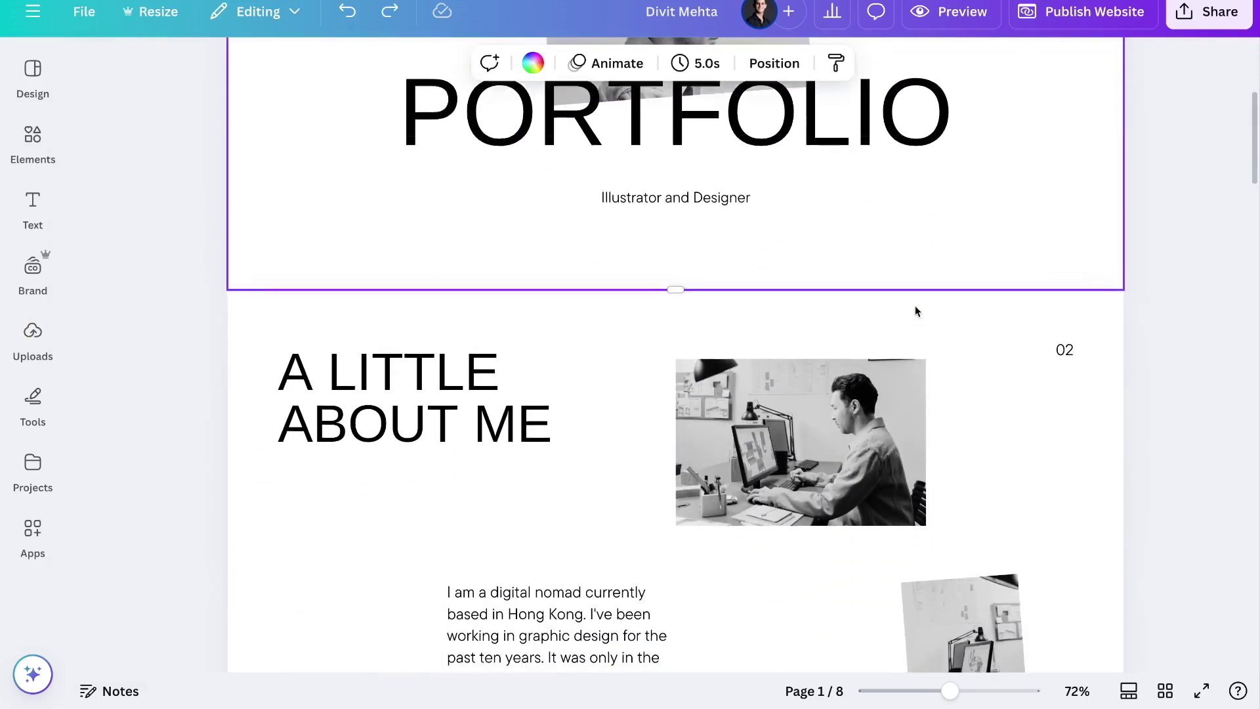
scroll(917, 311, "down", 1)
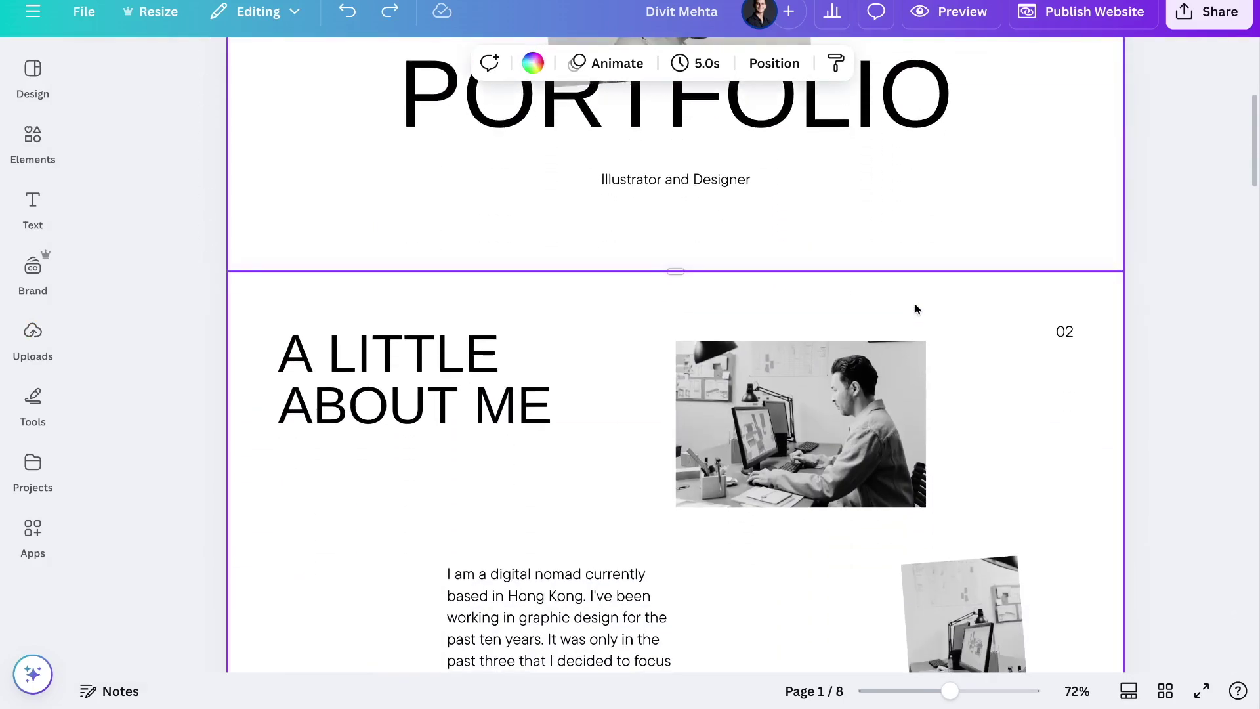
scroll(915, 307, "down", 4)
scroll(916, 309, "down", 8)
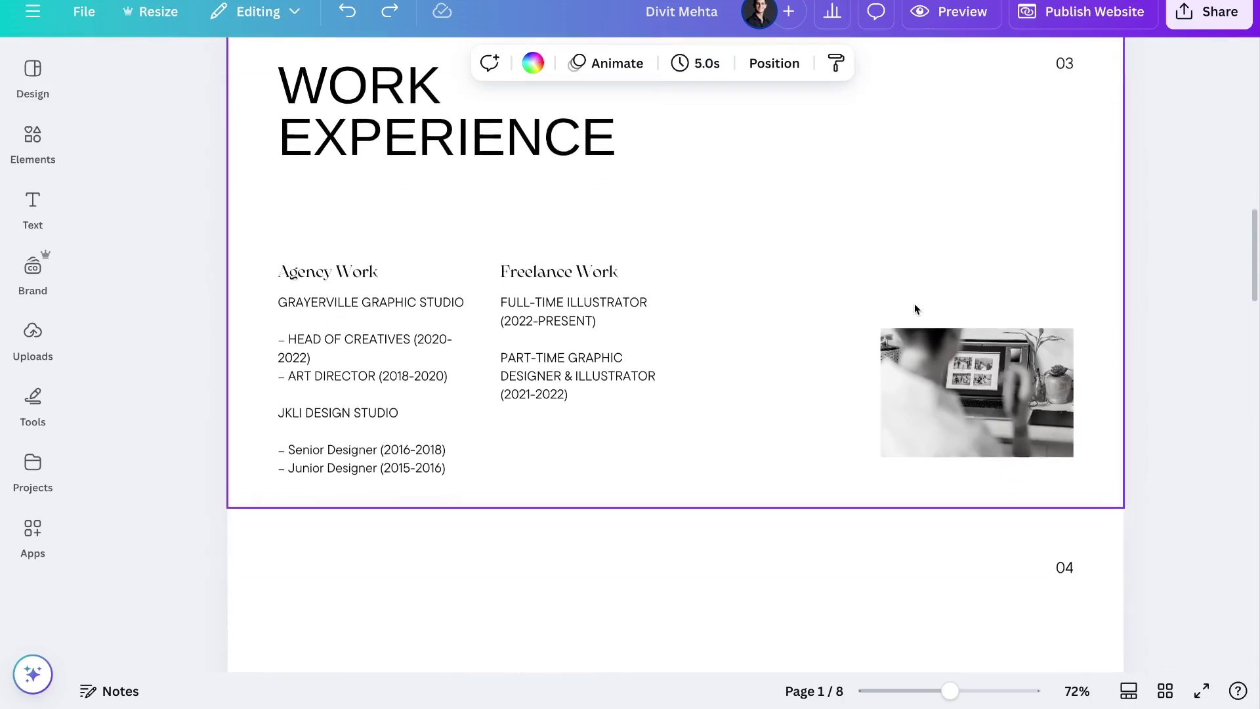
scroll(915, 308, "down", 3)
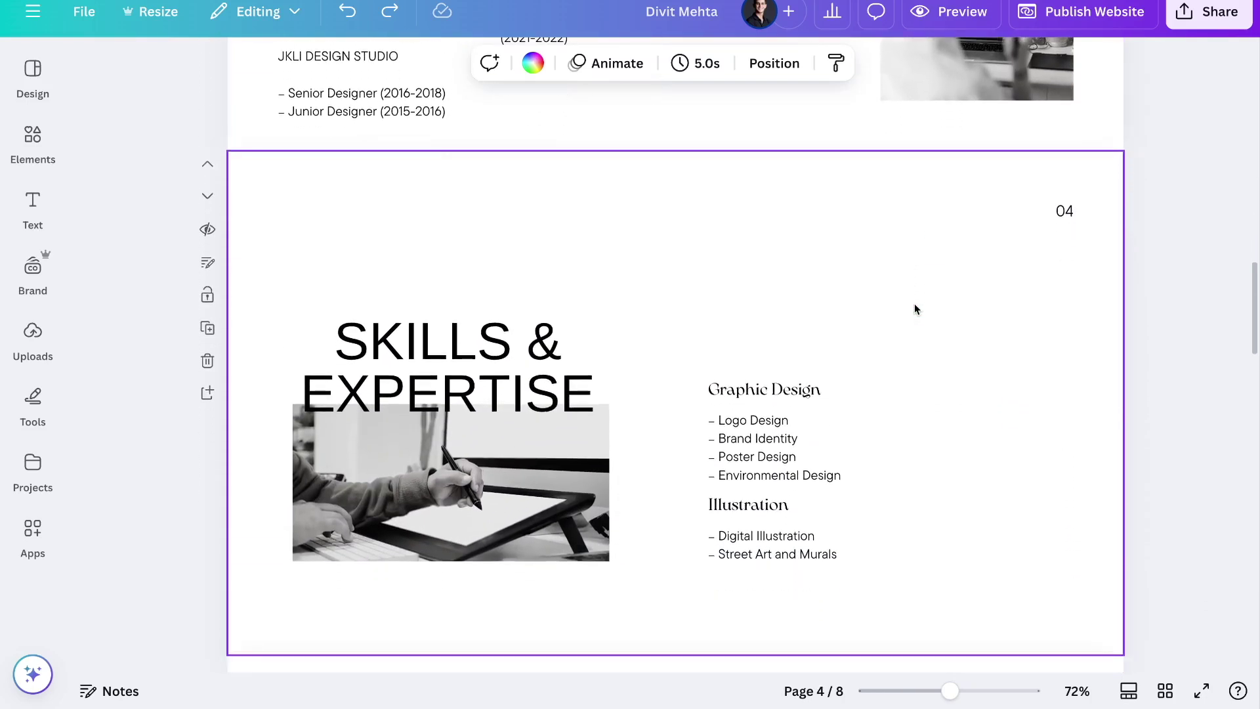
scroll(906, 282, "up", 1)
scroll(902, 272, "up", 1)
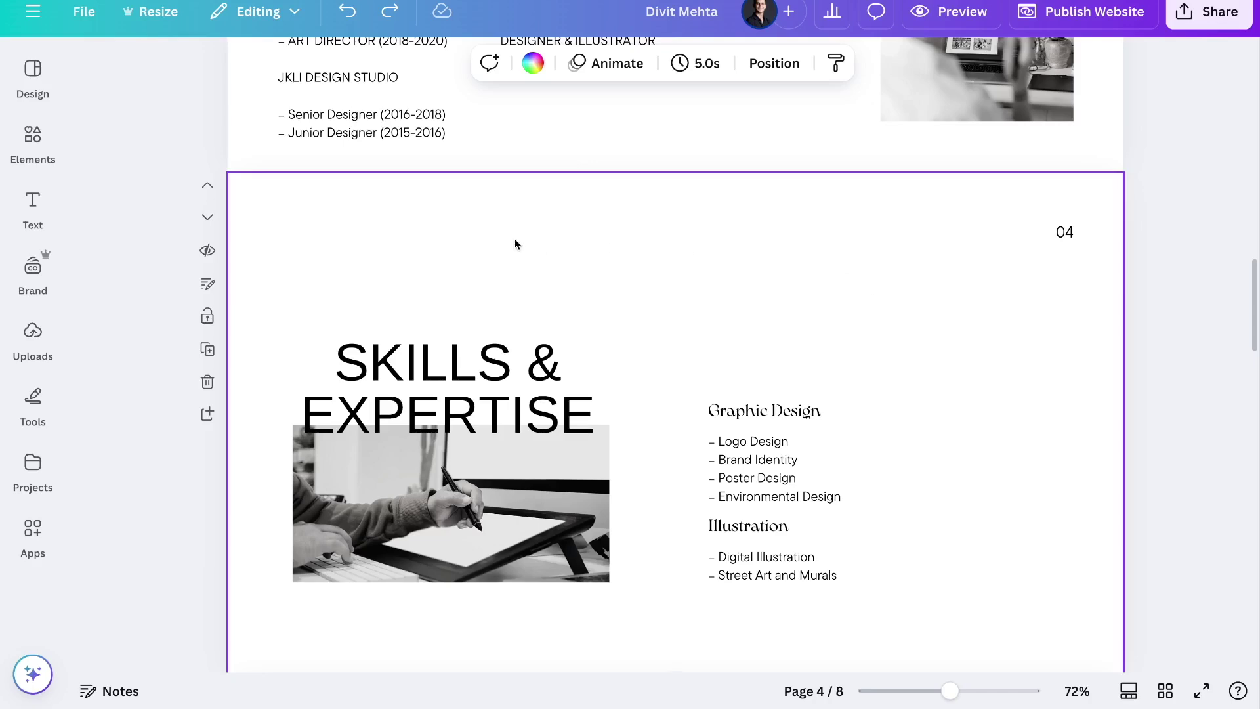
left_click(207, 382)
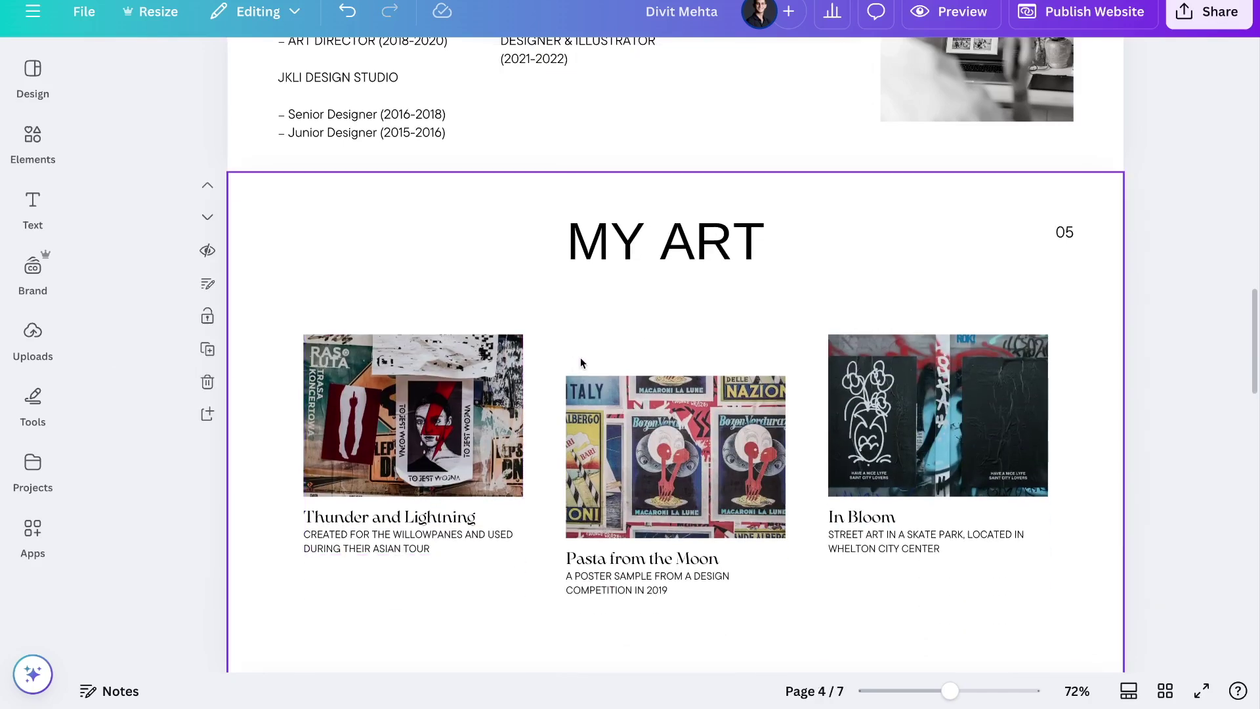
Add a new page with the catchy-title layout, then delete that eighth page
left_click(655, 360)
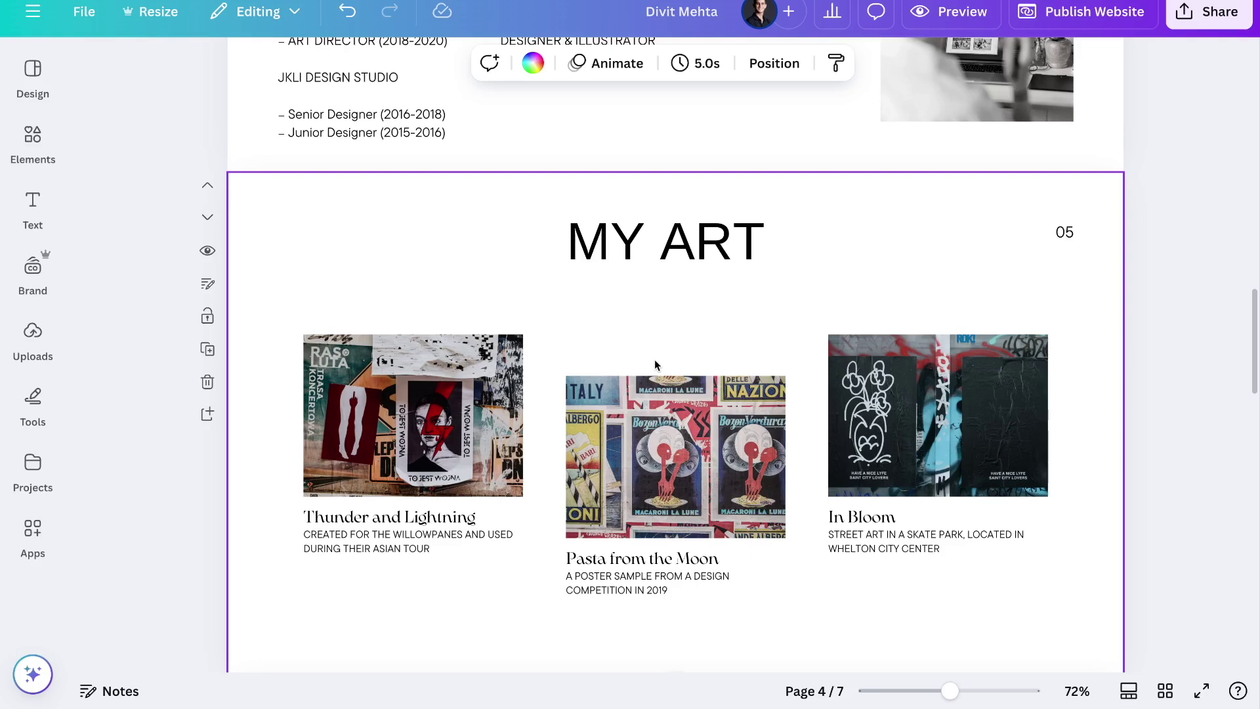
left_click(25, 85)
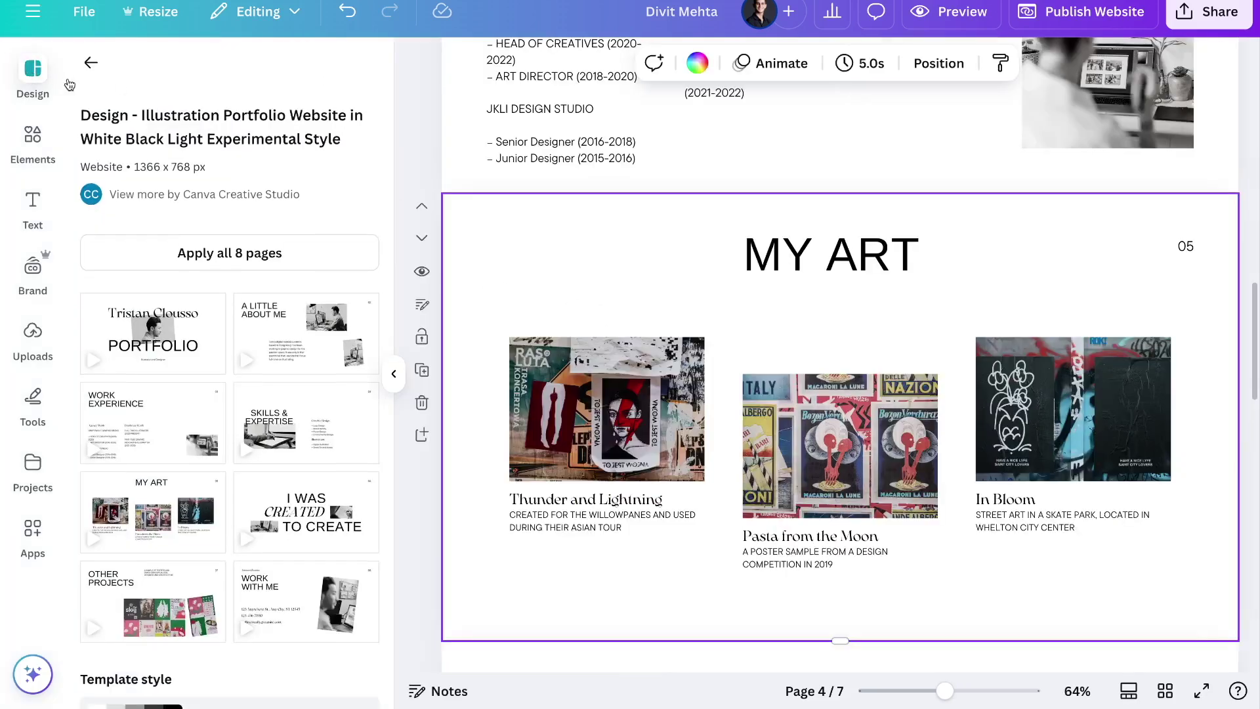
left_click(89, 64)
left_click(220, 114)
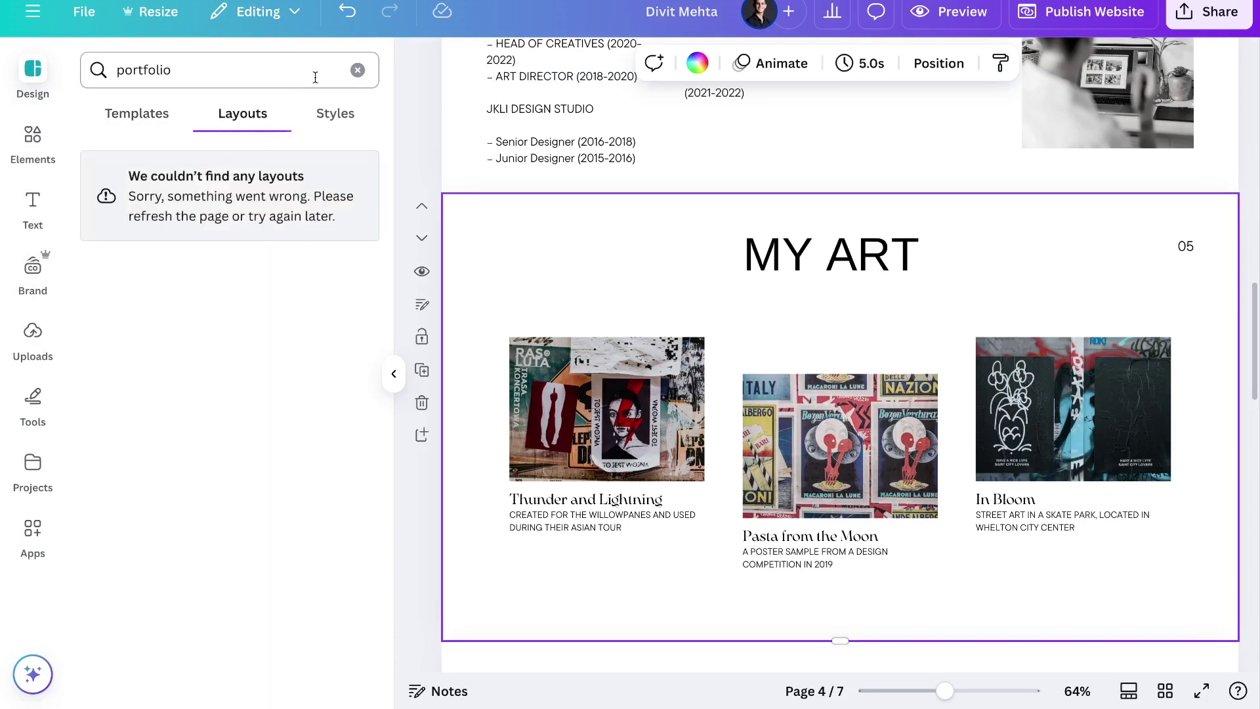
left_click(357, 71)
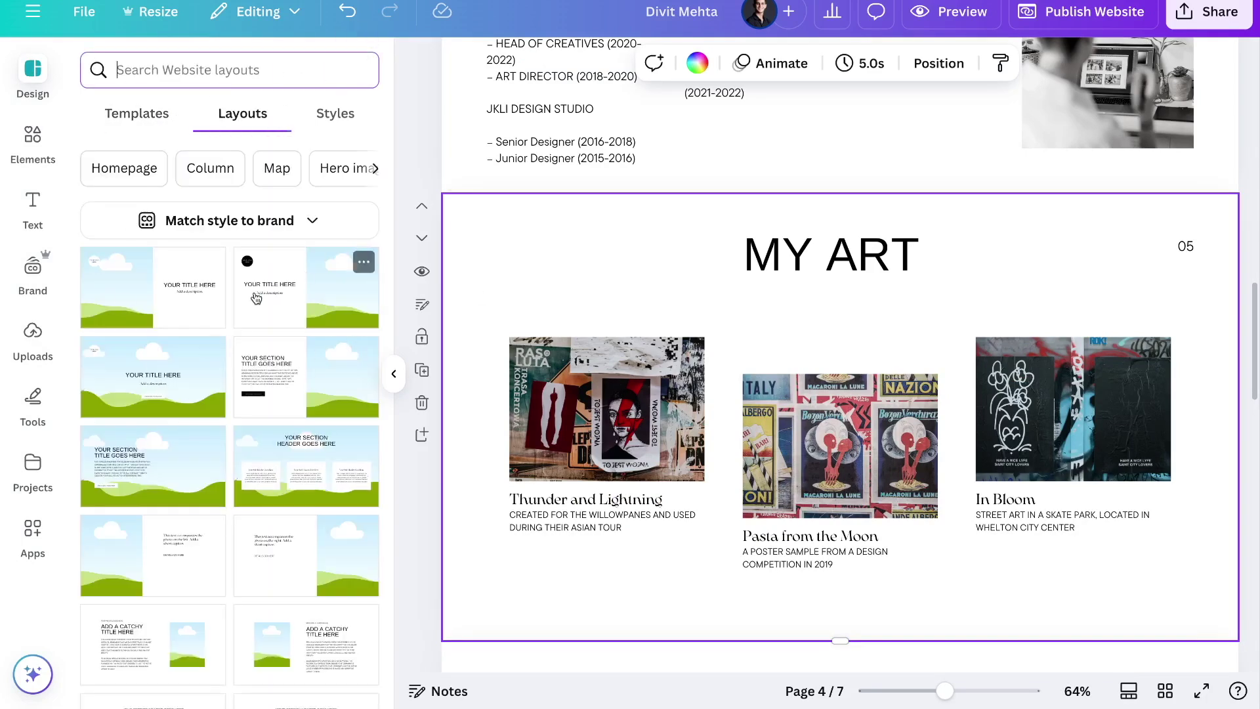
scroll(659, 394, "down", 3)
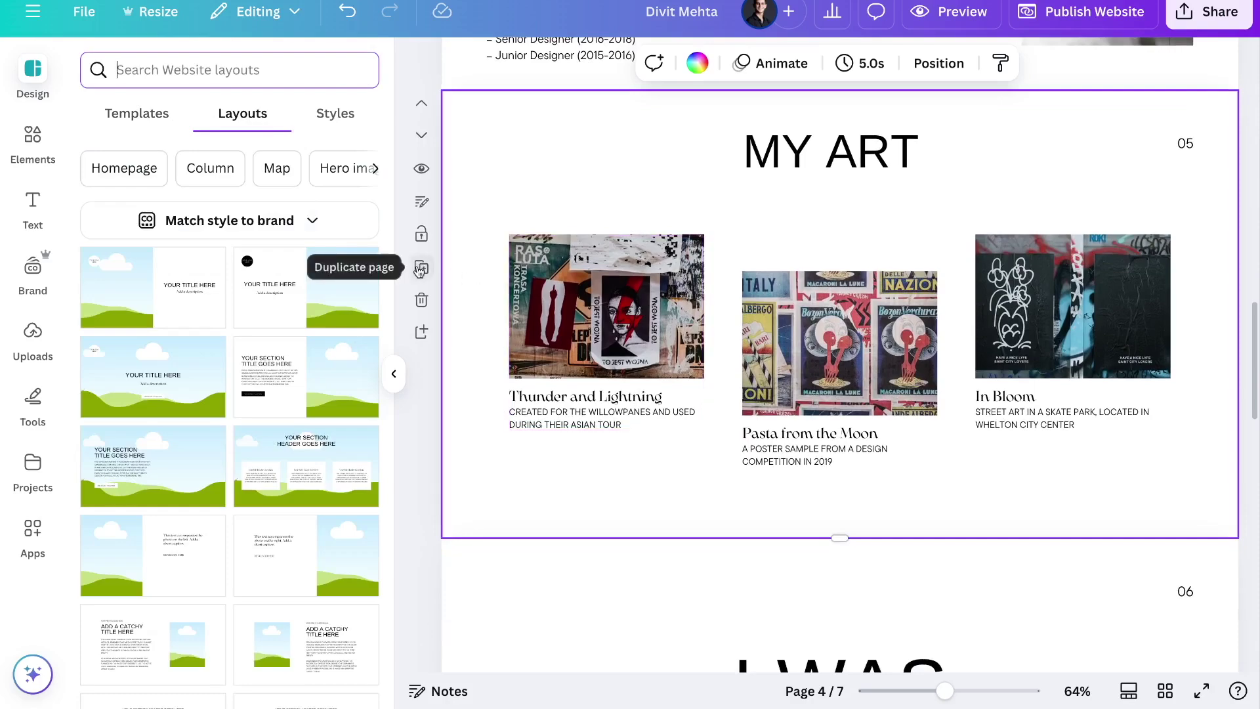
scroll(611, 400, "down", 15)
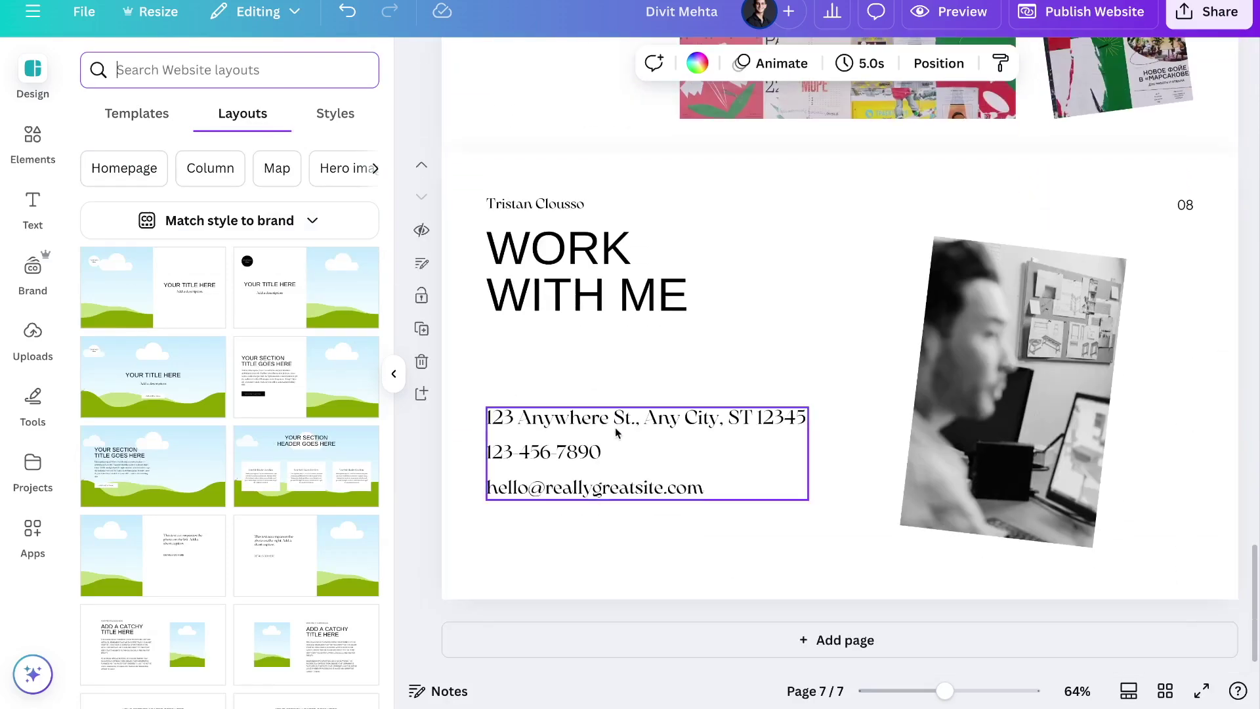
left_click(768, 652)
left_click(163, 642)
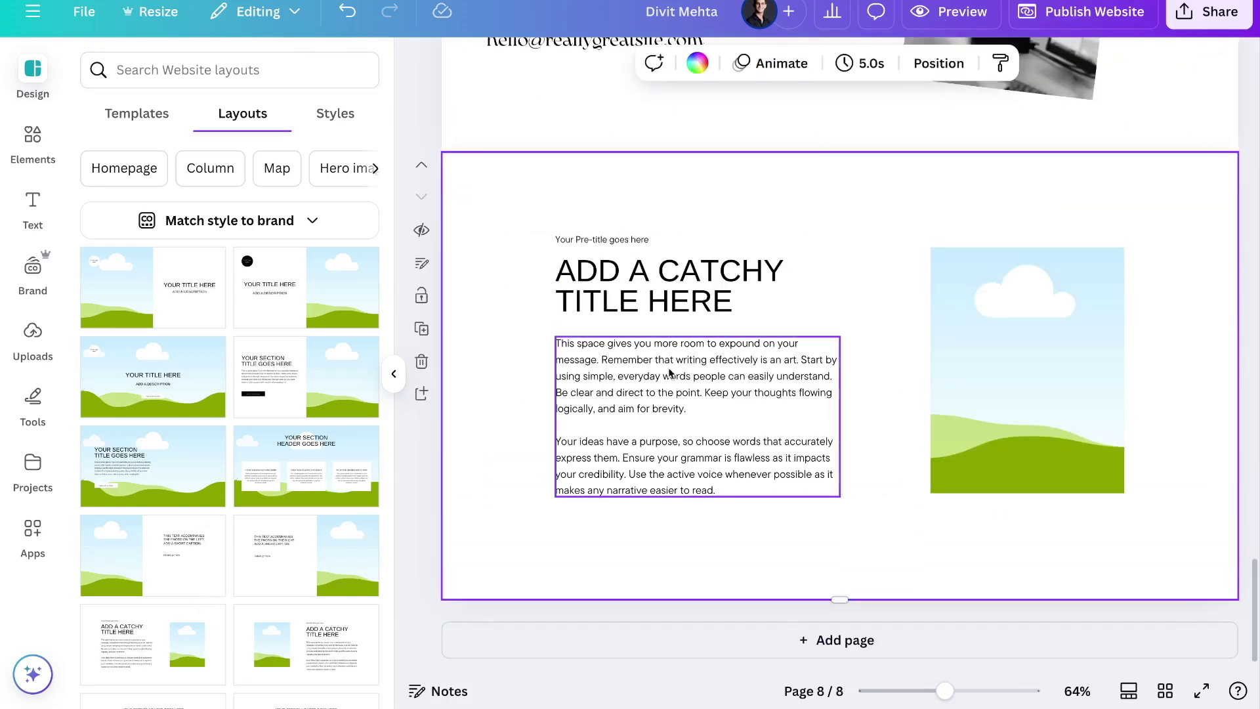
scroll(628, 304, "up", 5)
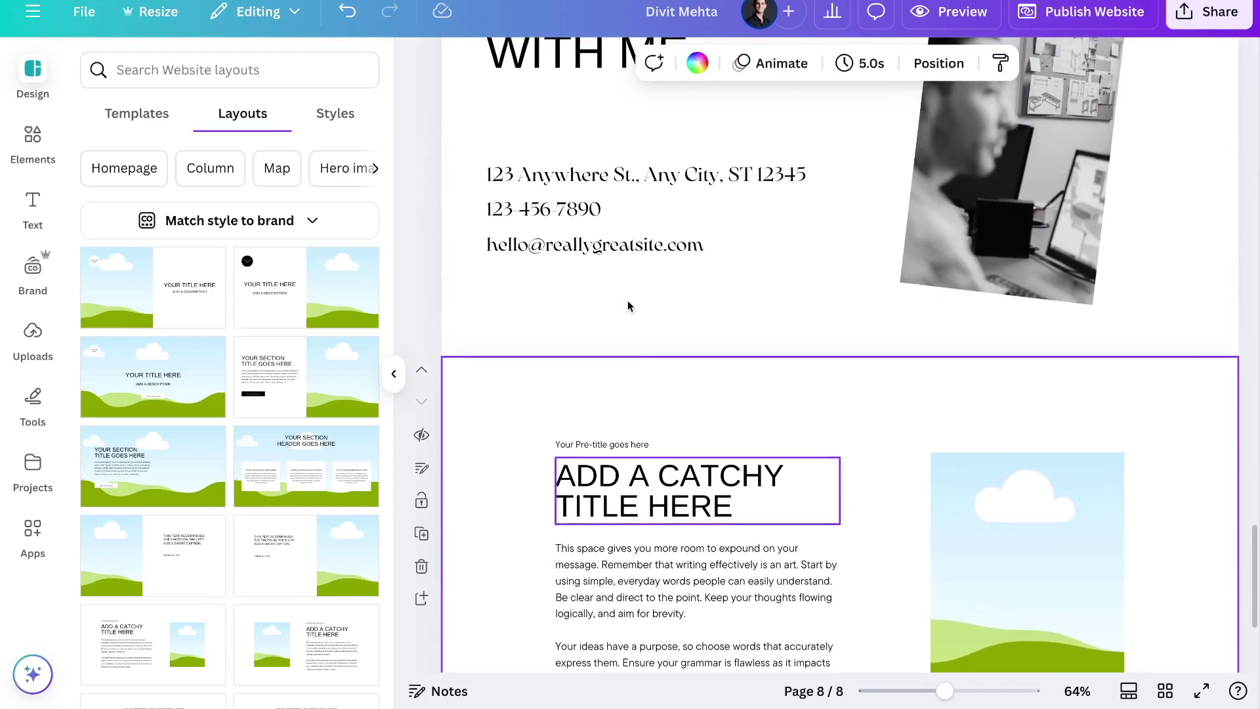
scroll(745, 344, "down", 2)
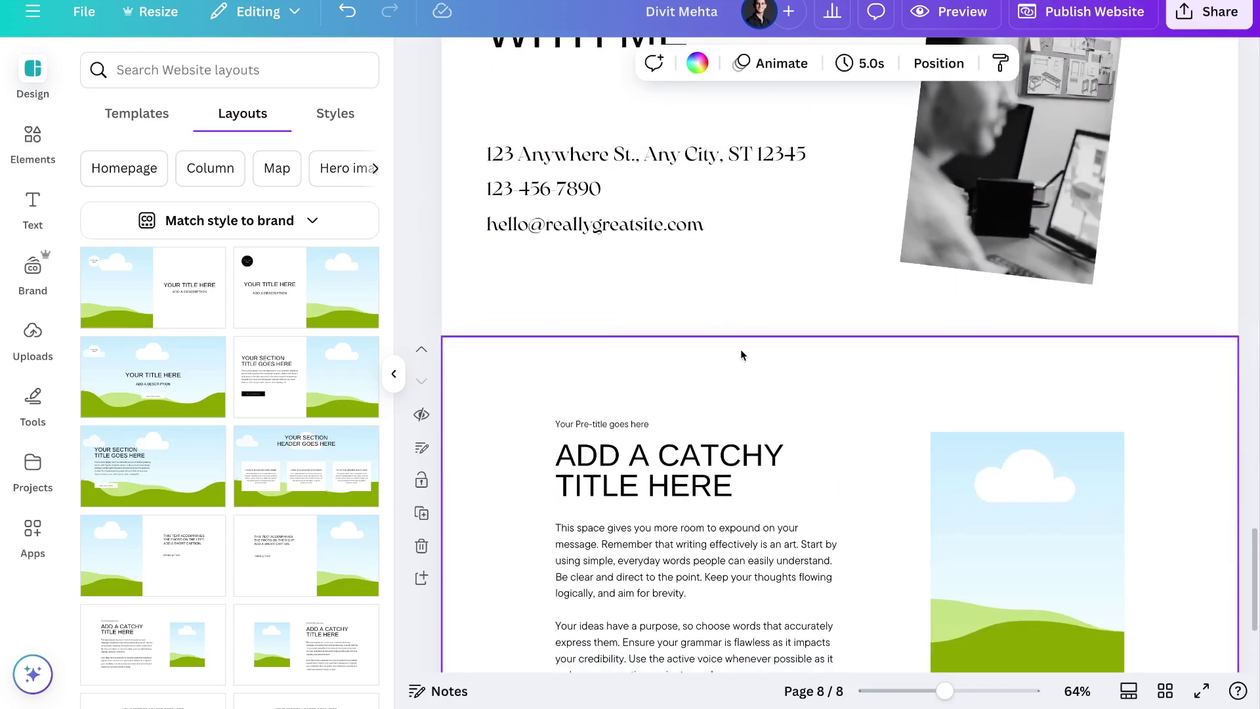
left_click(422, 545)
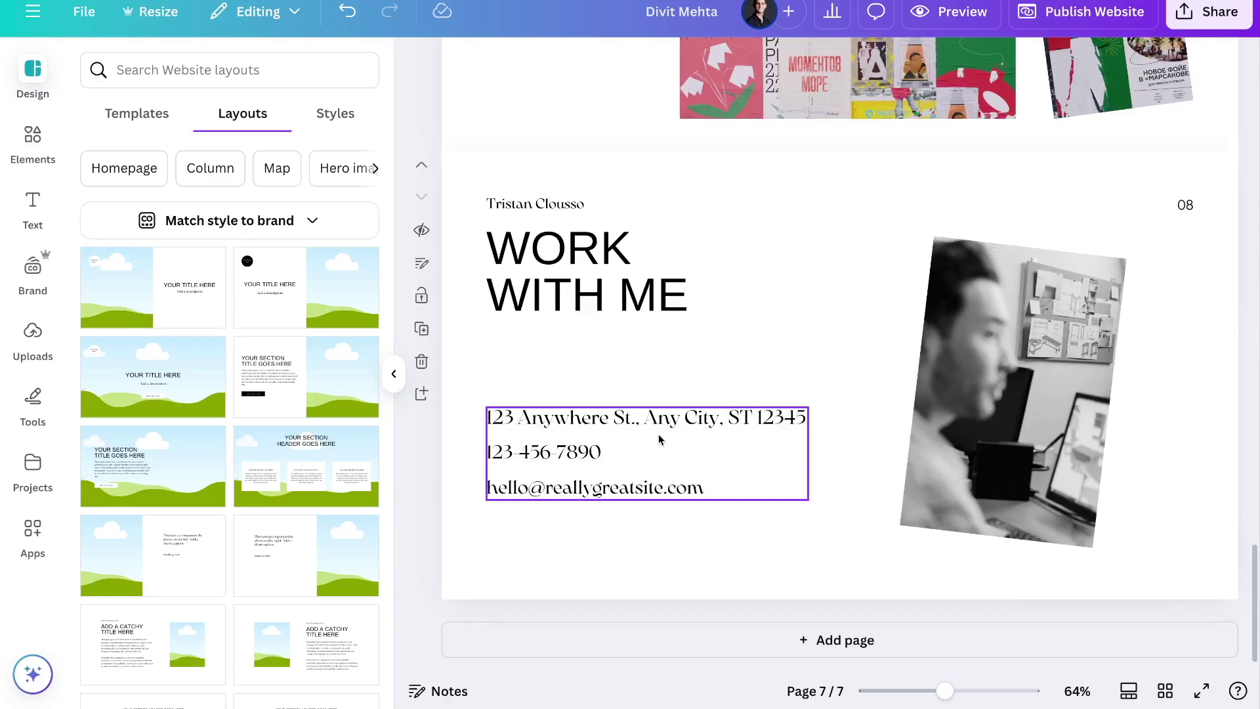
Nudge the A LITTLE ABOUT ME title left and move the desk photo slightly
scroll(706, 285, "up", 7)
scroll(707, 290, "up", 20)
scroll(706, 290, "up", 4)
mouse_move(568, 294)
left_mouse_down()
mouse_move(906, 392)
mouse_move(665, 313)
mouse_move(560, 295)
left_mouse_up()
mouse_move(940, 351)
left_mouse_down()
mouse_move(940, 366)
mouse_move(917, 343)
left_mouse_up()
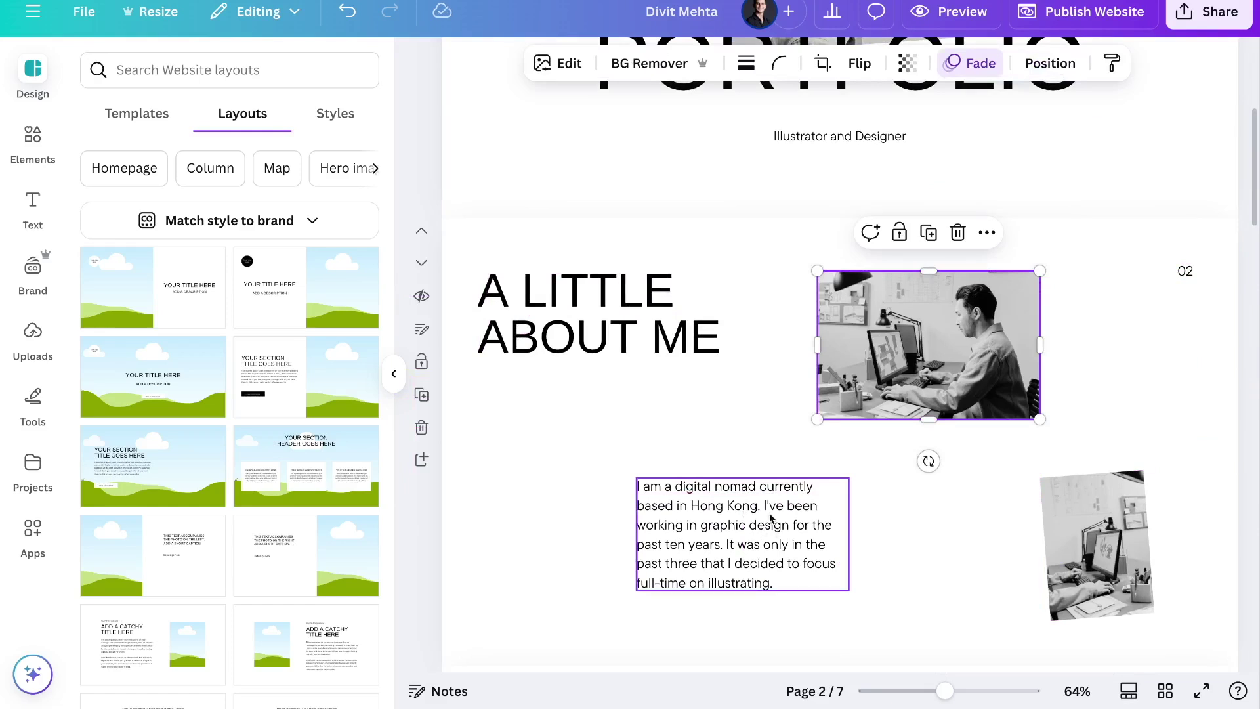
left_click(1078, 23)
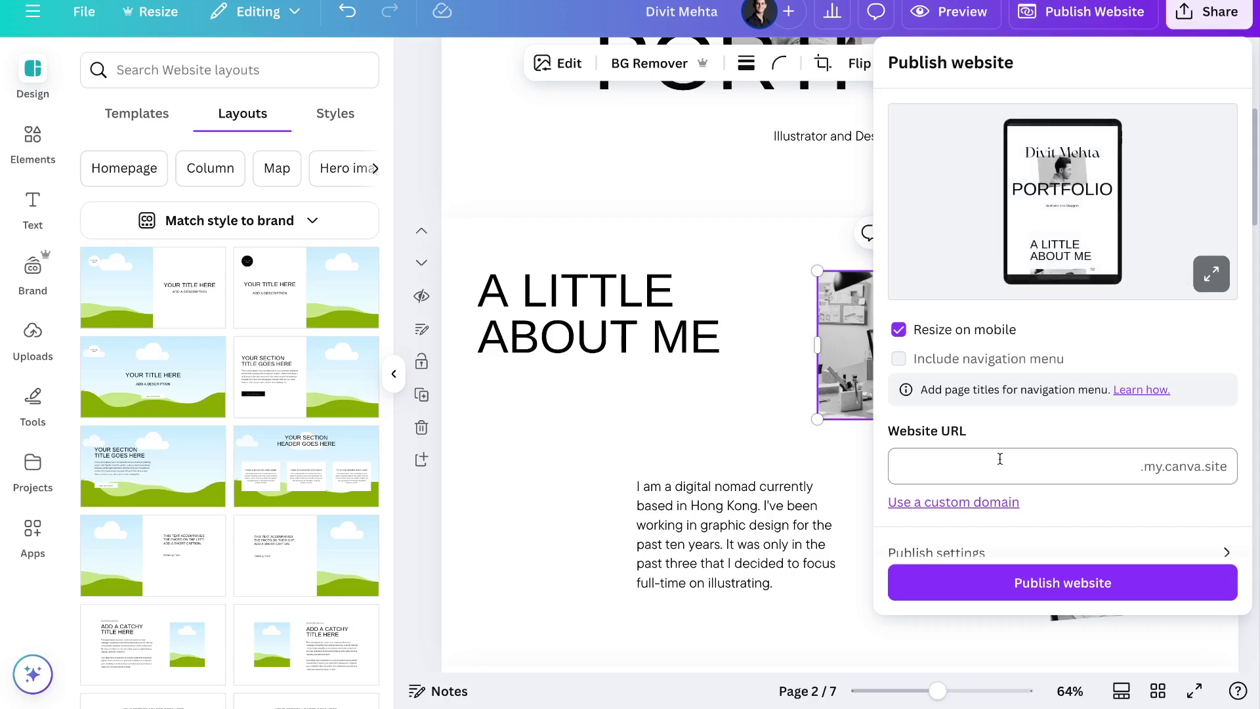
Enter the owner's name as the .my.canva.site subdomain in the Website URL field
left_click(1117, 457)
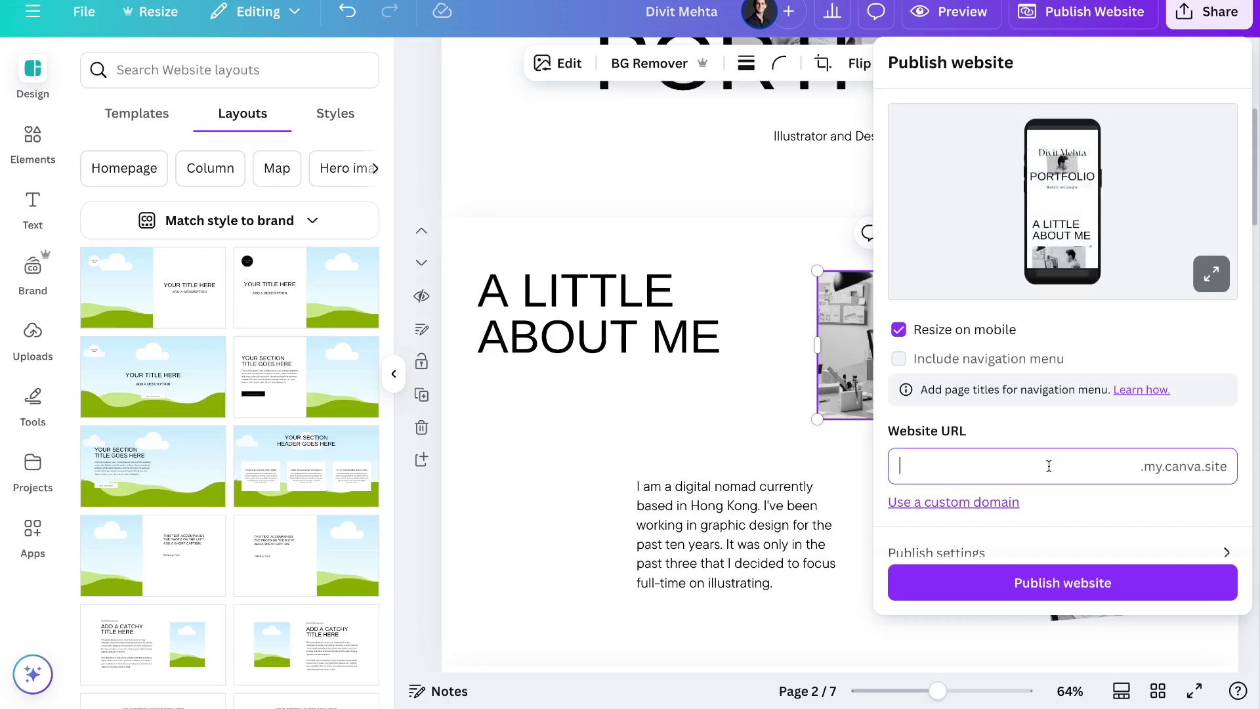
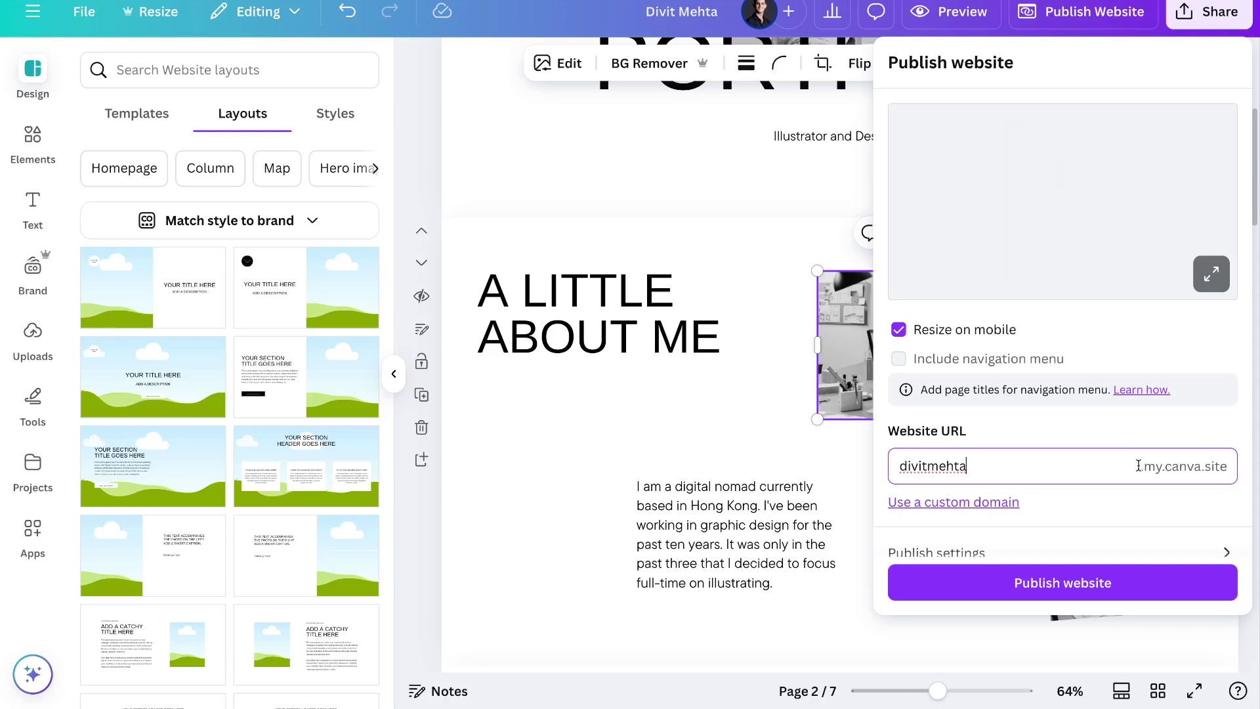
left_click(969, 503)
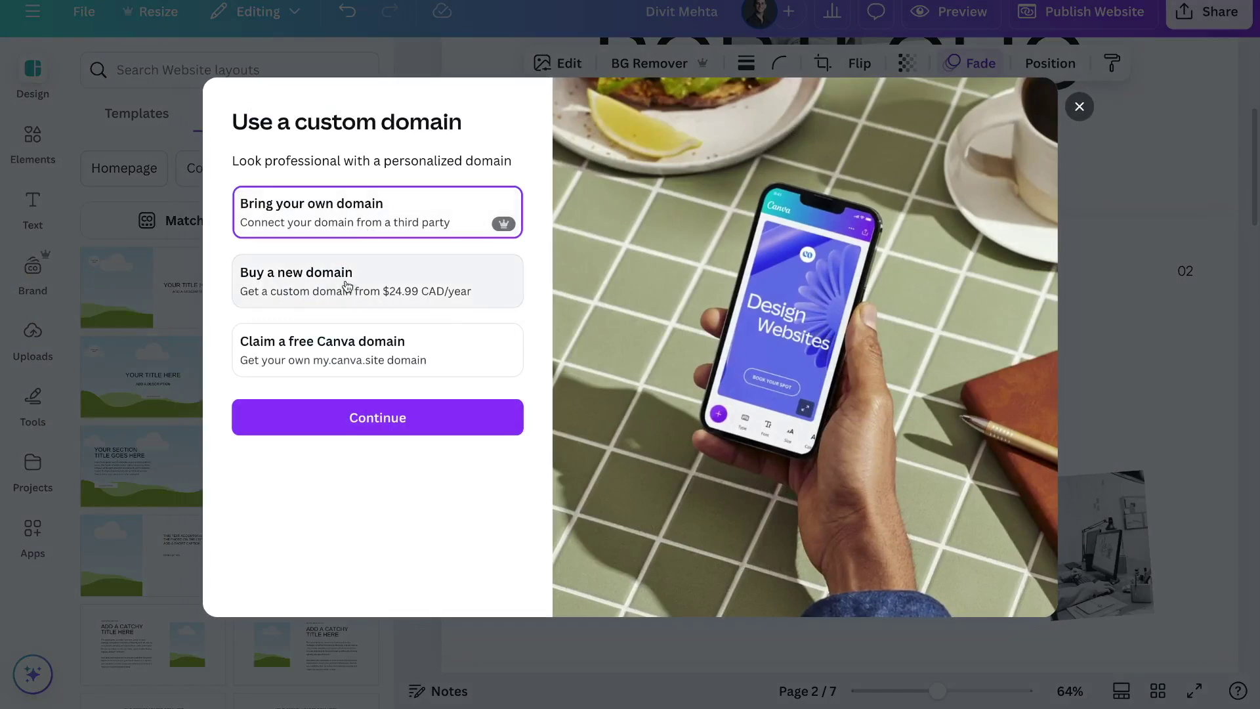
Claim a free Canva domain named after the owner and use it for the website
left_click(355, 356)
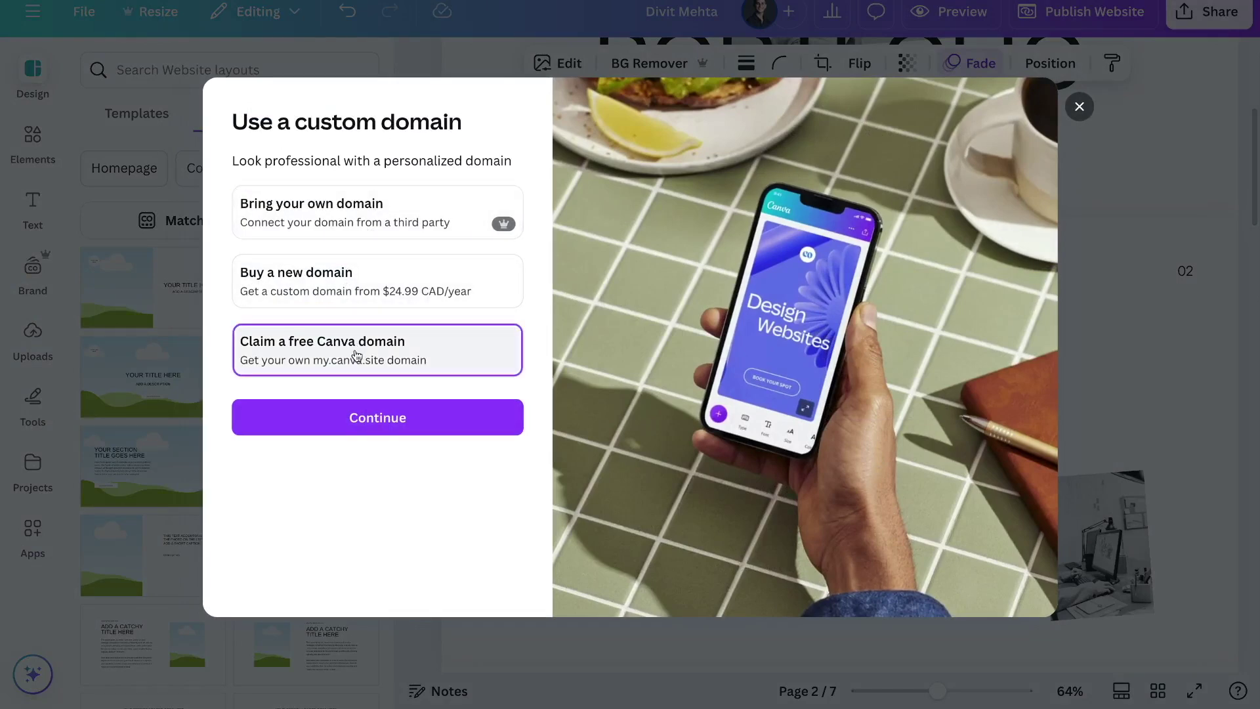
left_click(383, 421)
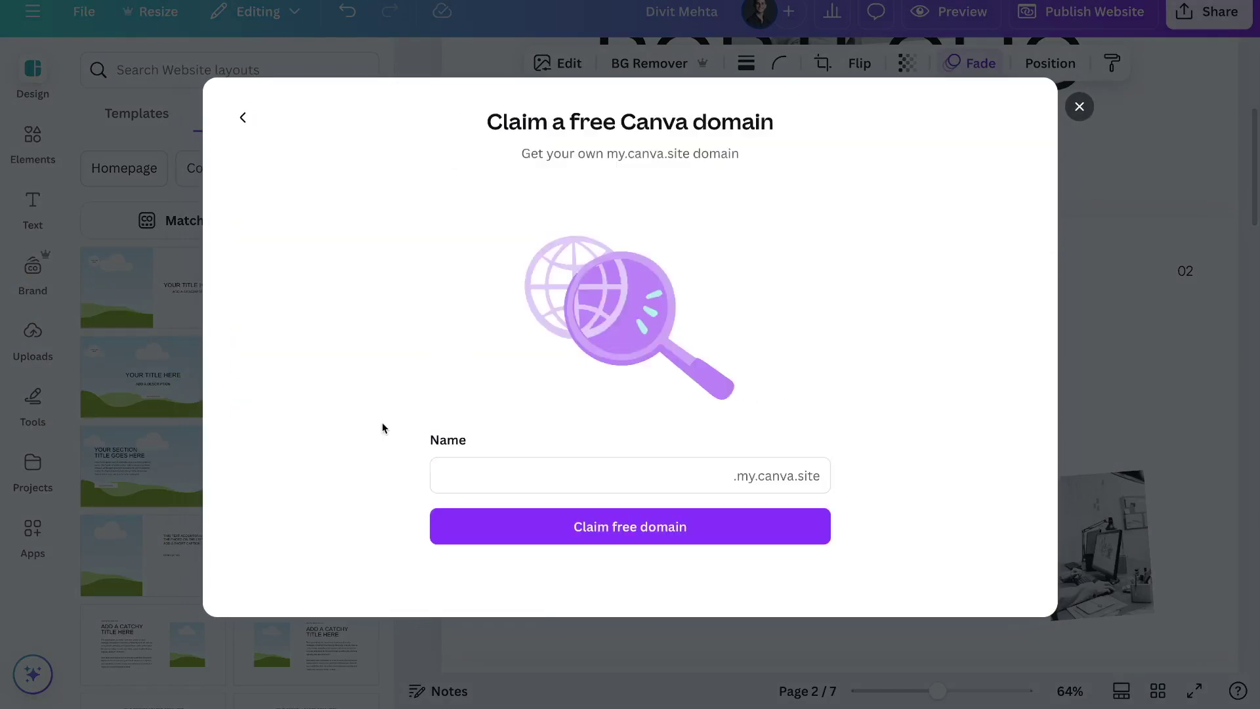
left_click(468, 474)
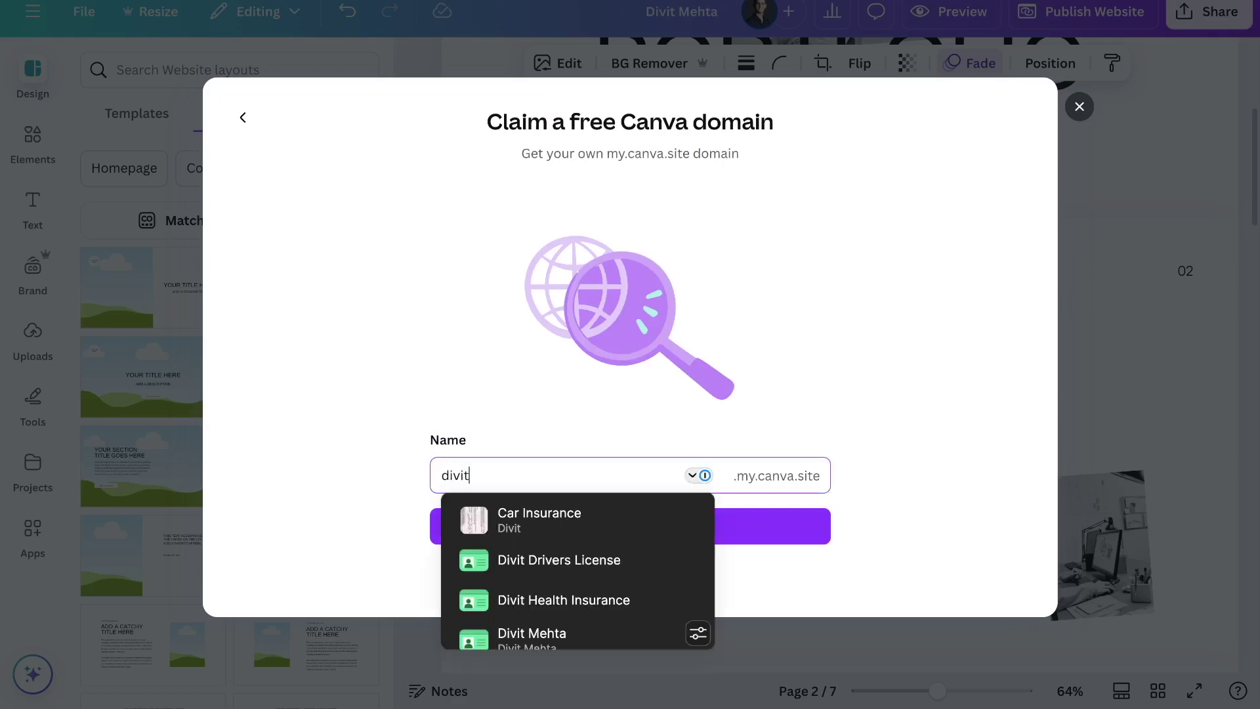
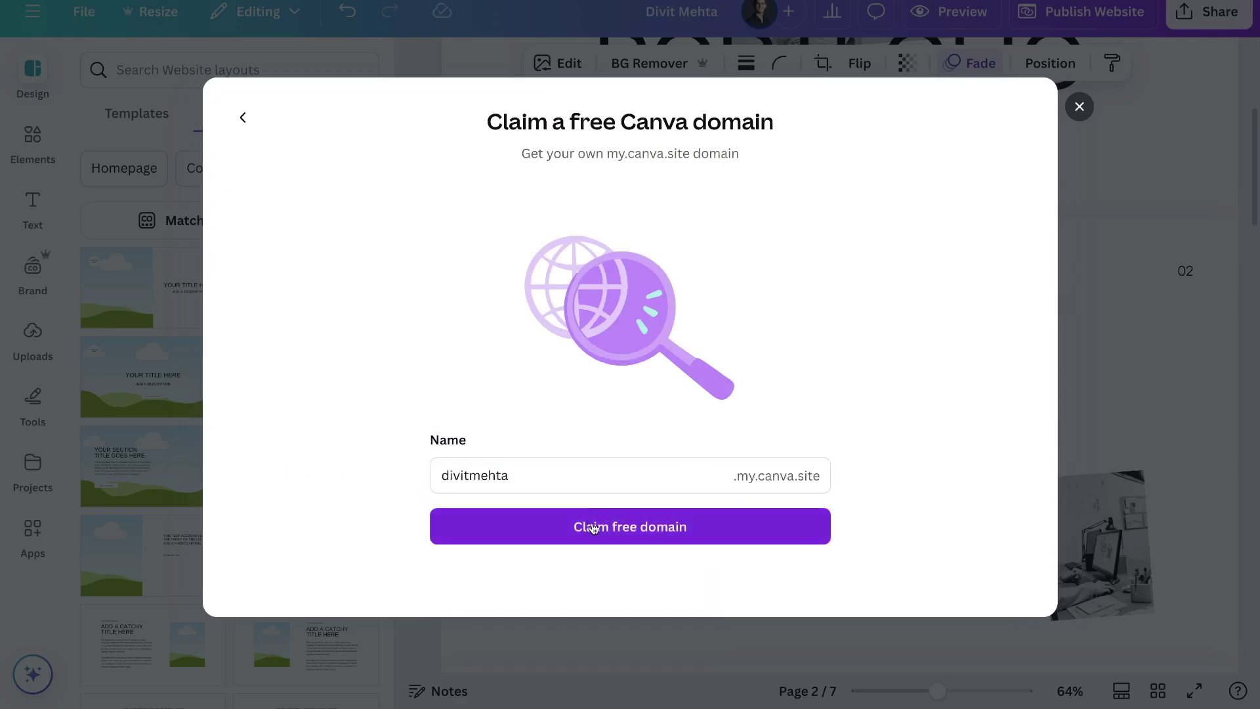
left_click(593, 526)
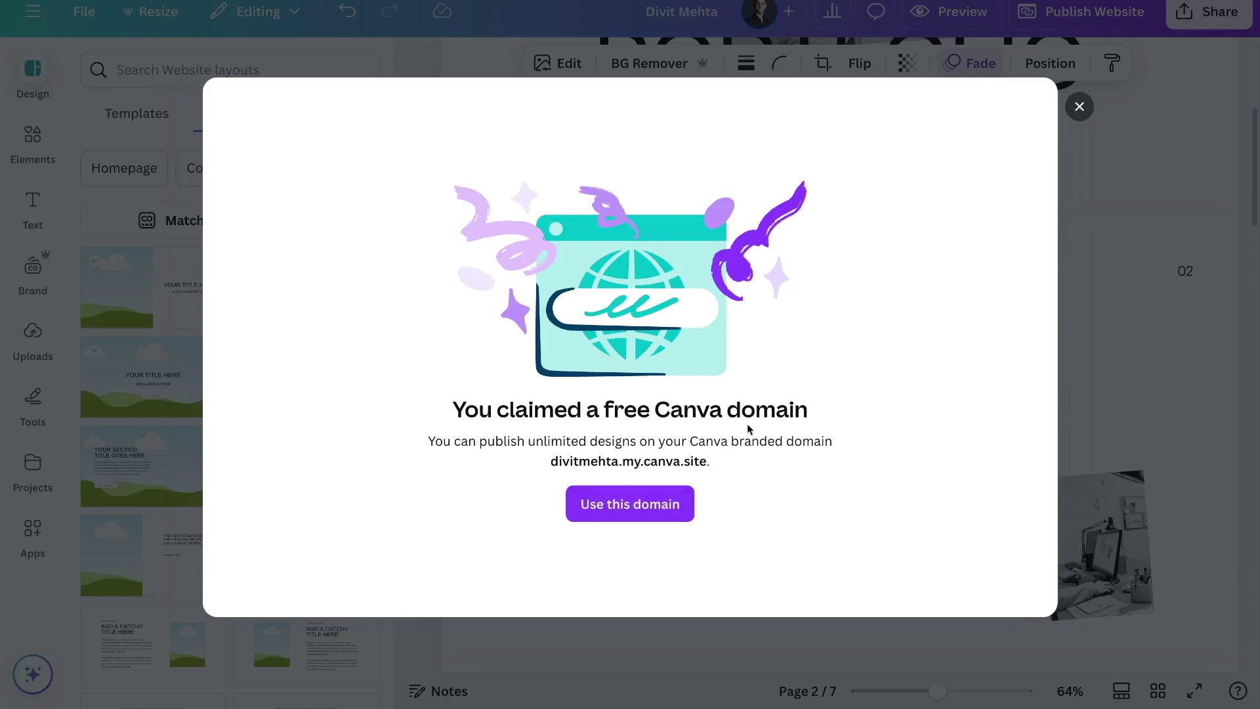
left_click(667, 513)
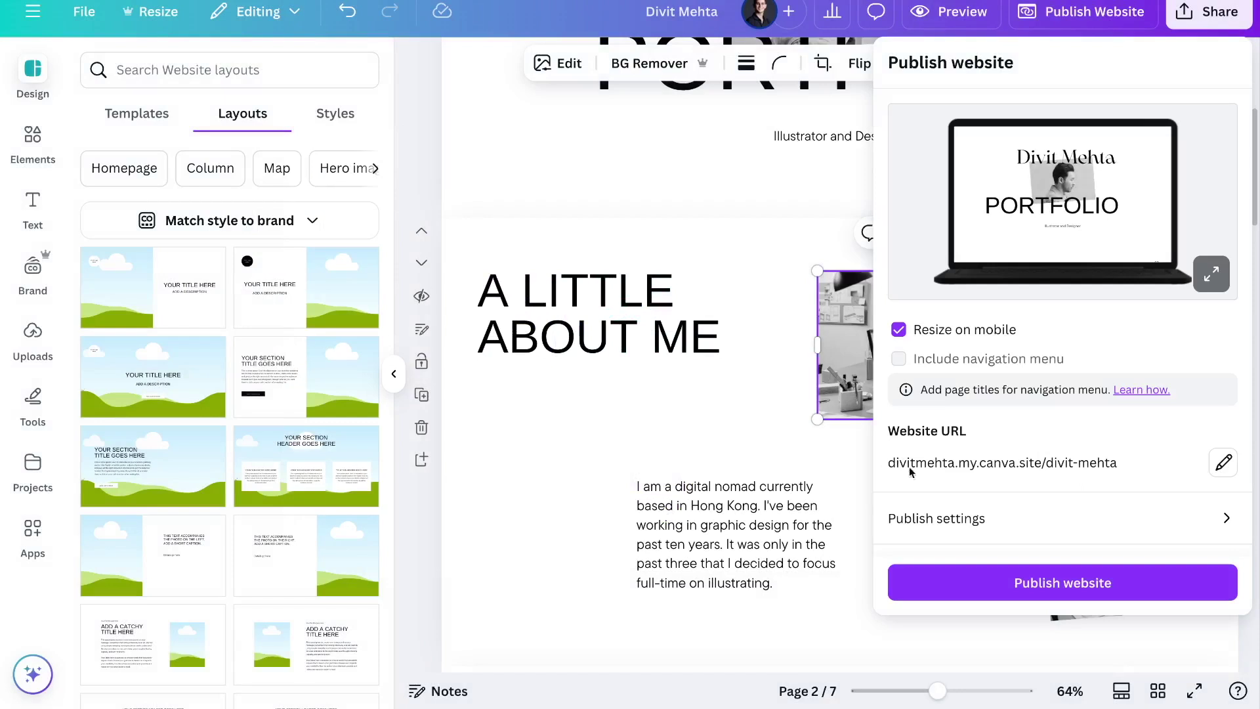
left_click(1222, 462)
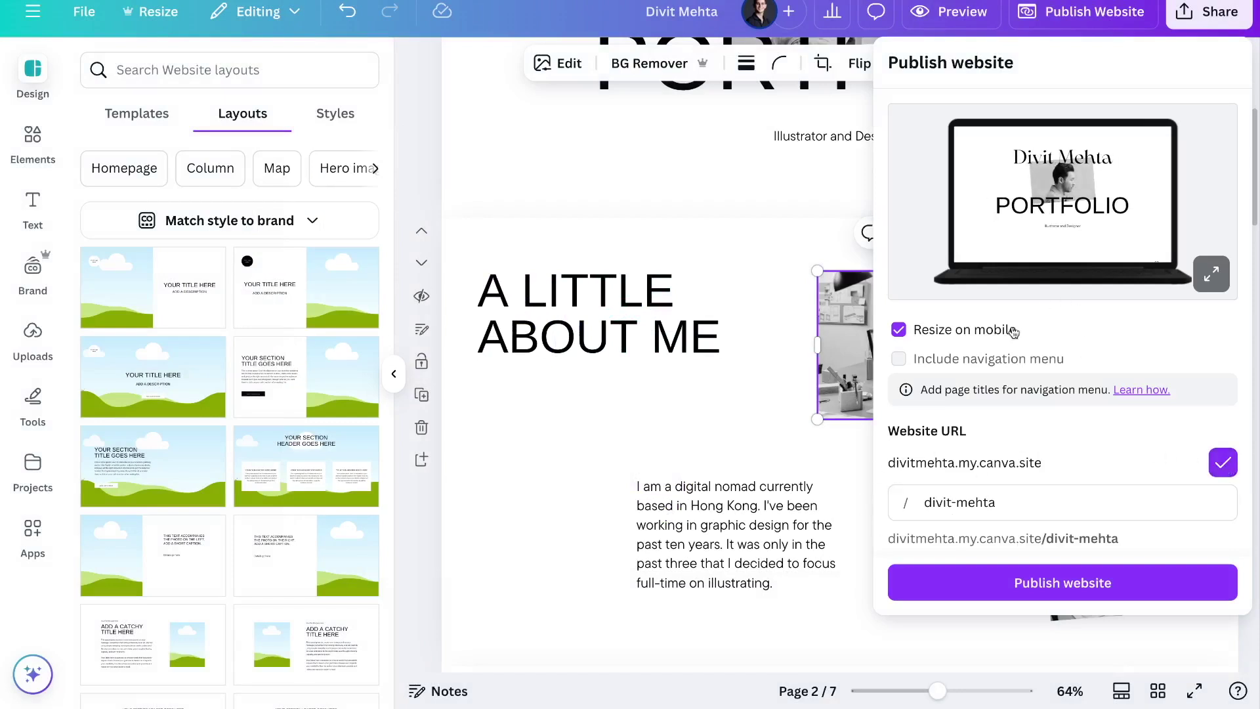
Change the website's URL path to 'home'
left_click(971, 501)
key("ctrl+a")
key("BackSpace")
type("home")
left_click(1055, 452)
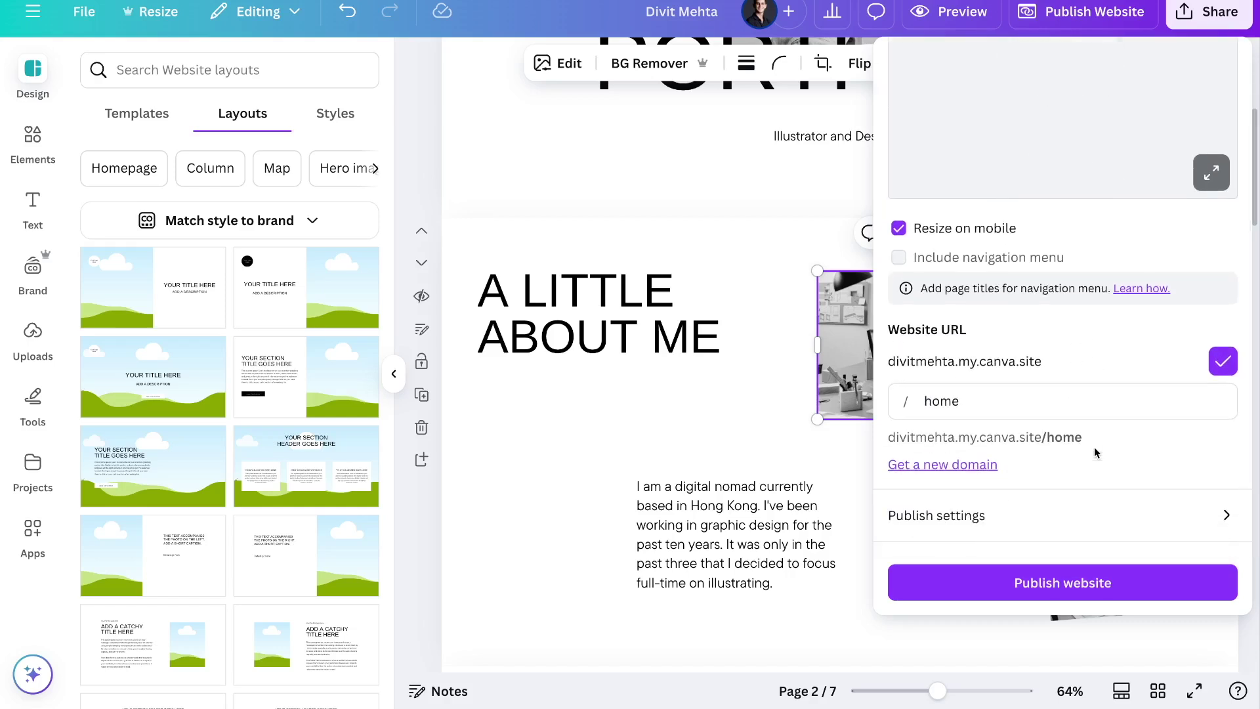
Set the website description to 'this is my portfolio'
left_click(964, 516)
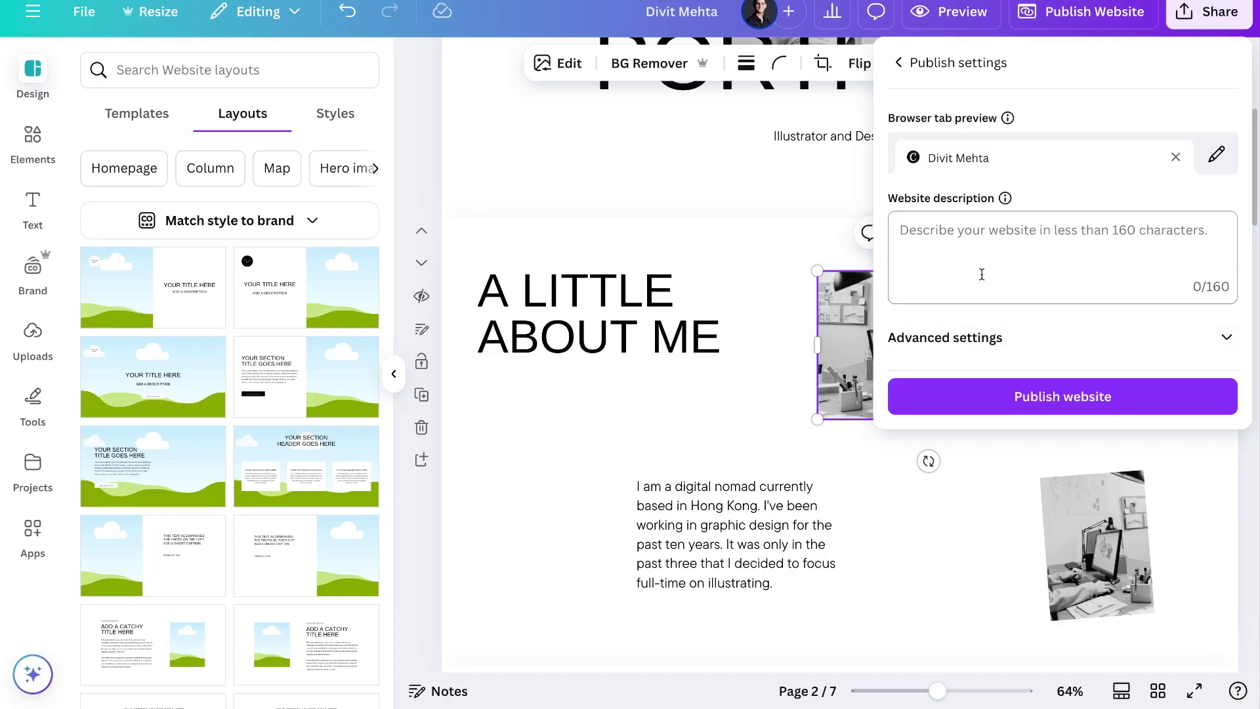
left_click(963, 246)
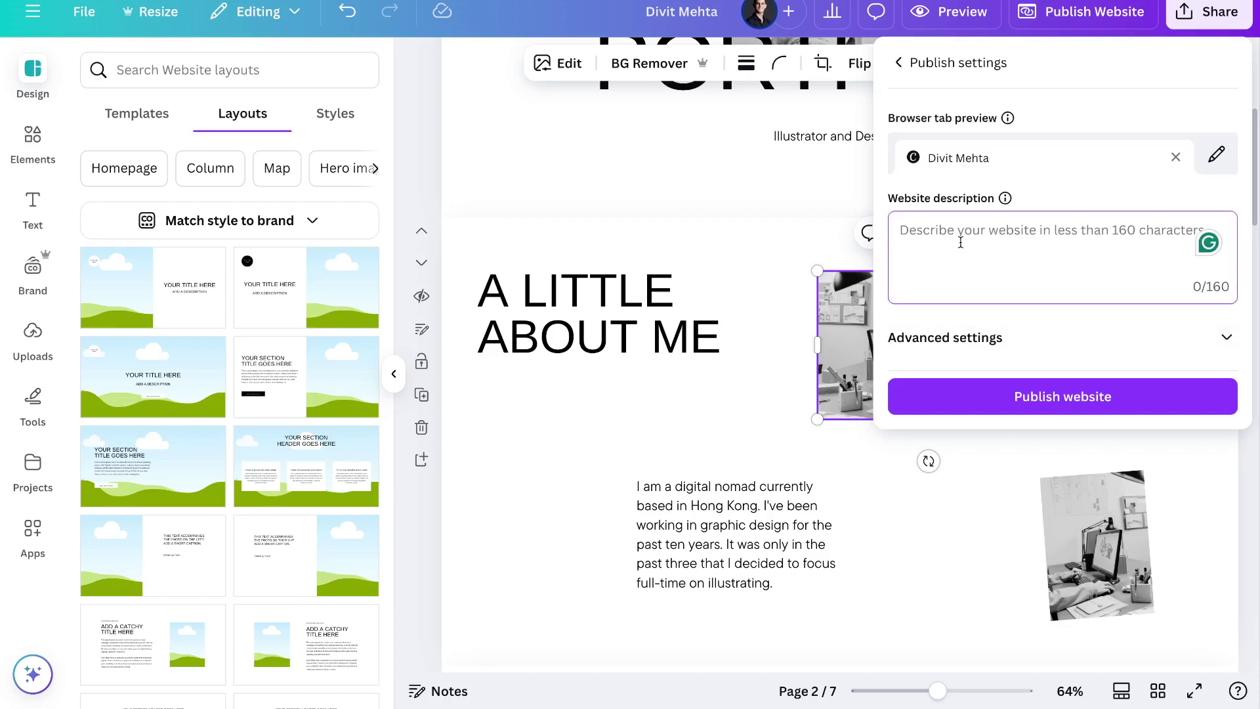
type("this is my ")
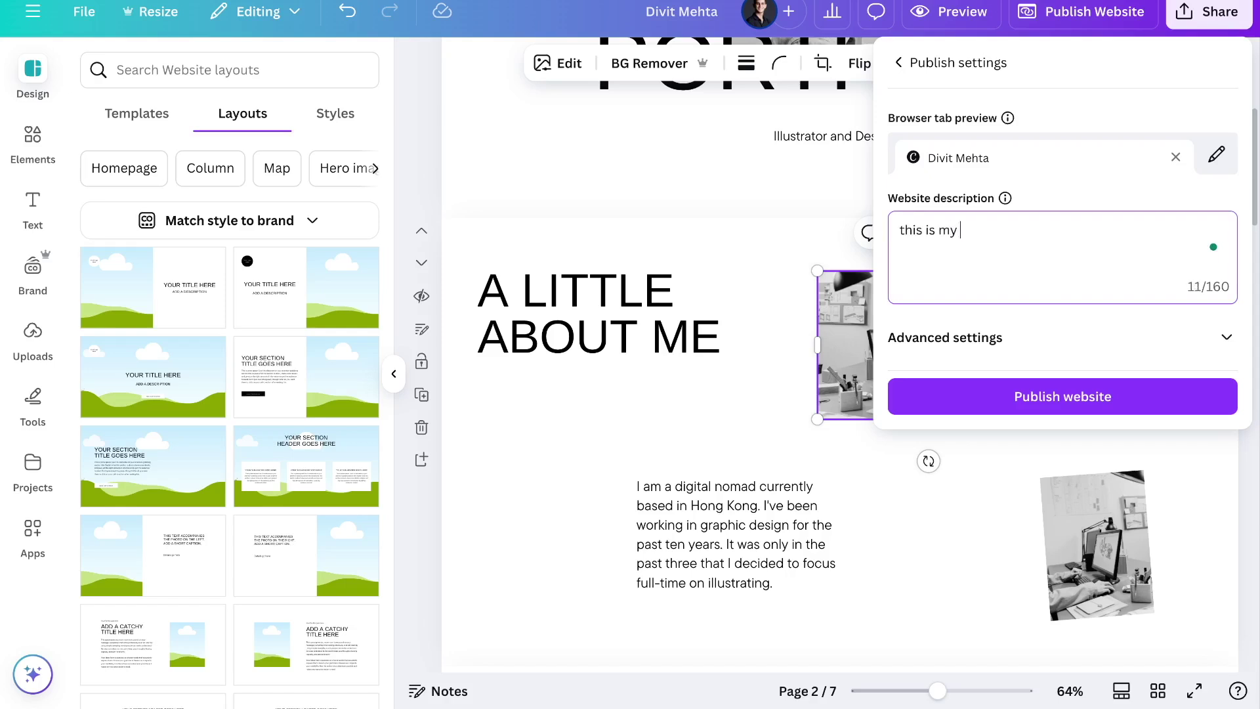
type("portfolio")
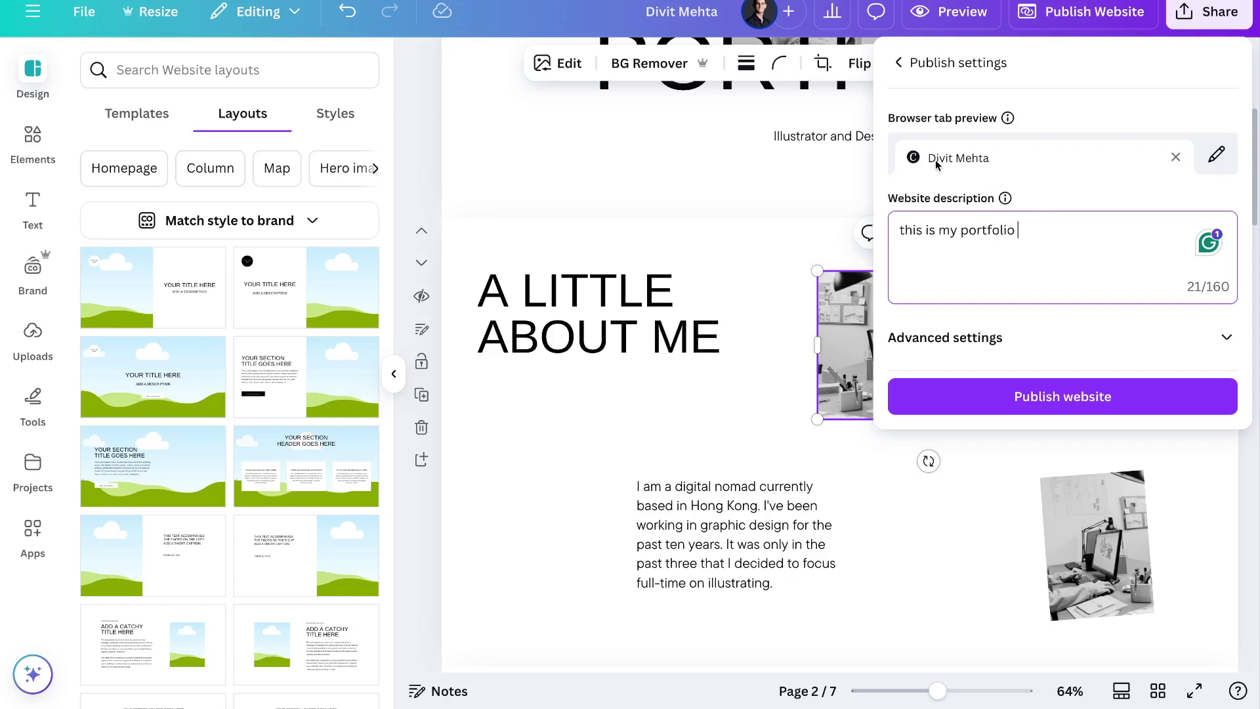
Add 'Portfolio' to the browser tab title and return to the publishing options
left_click(1216, 154)
type("Portfolio")
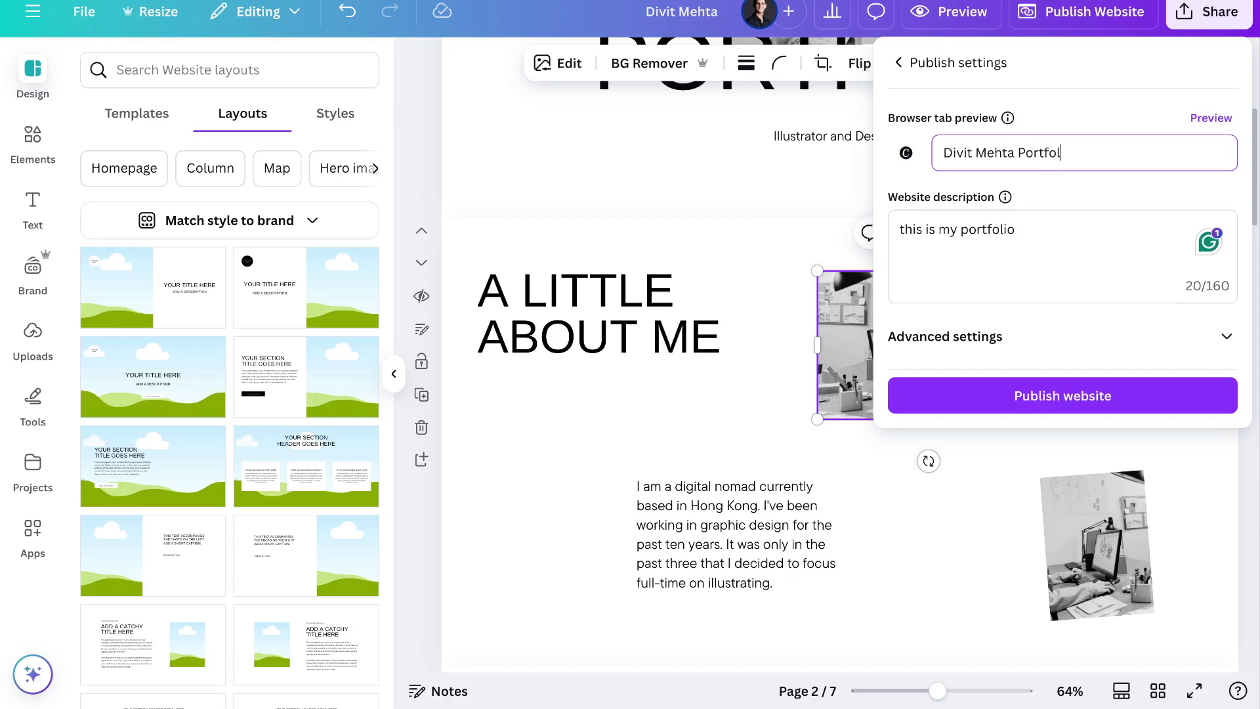
left_click(1129, 137)
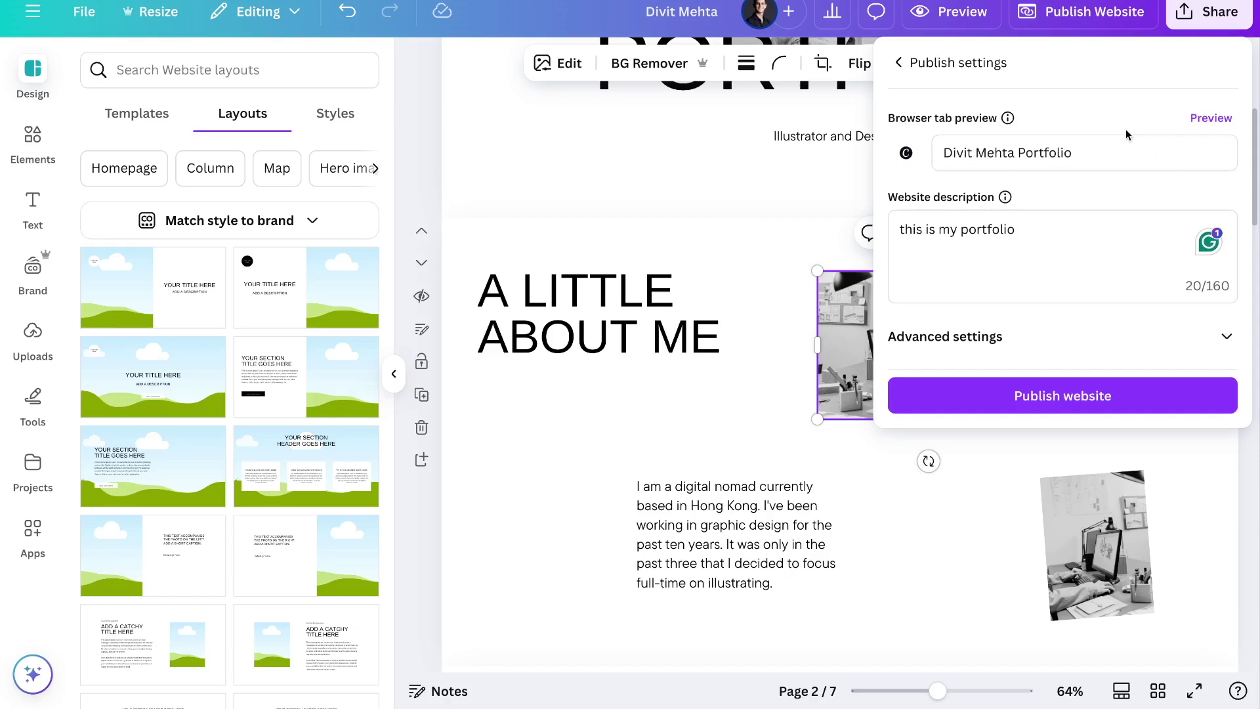
left_click(1216, 119)
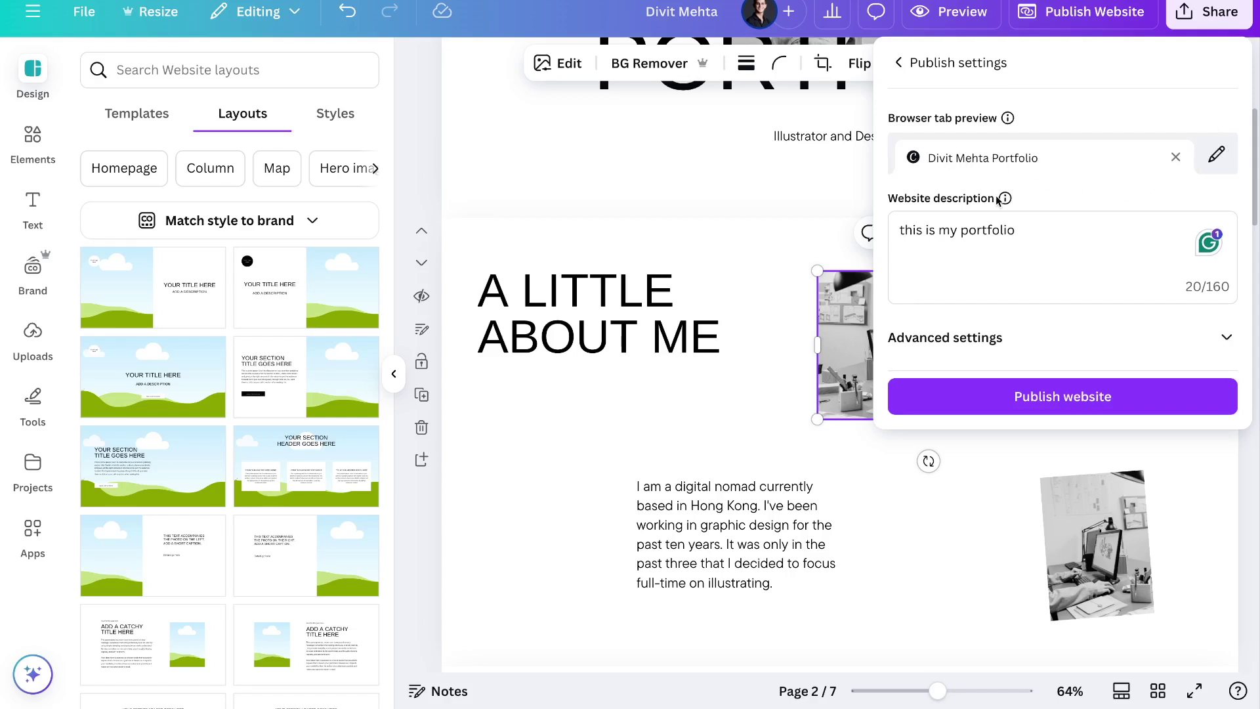
left_click(899, 64)
scroll(956, 304, "down", 3)
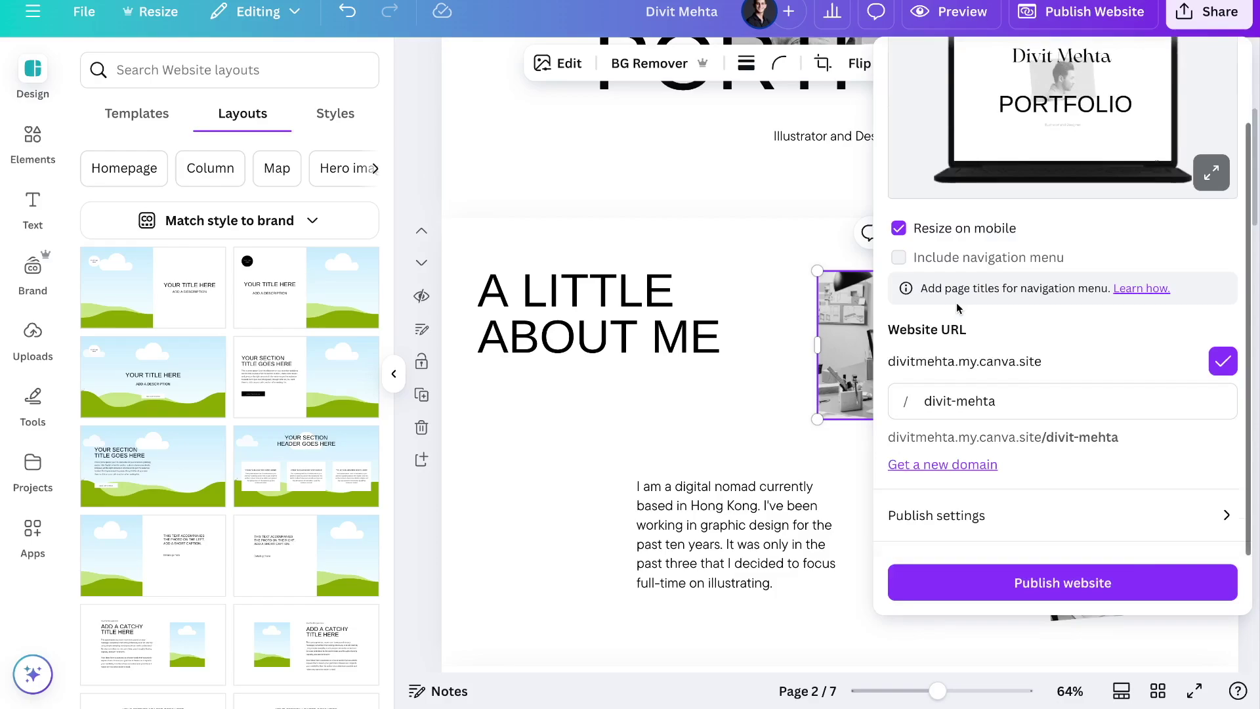
Publish the website and view the live my.canva.site link in a new browser tab
left_click(1017, 584)
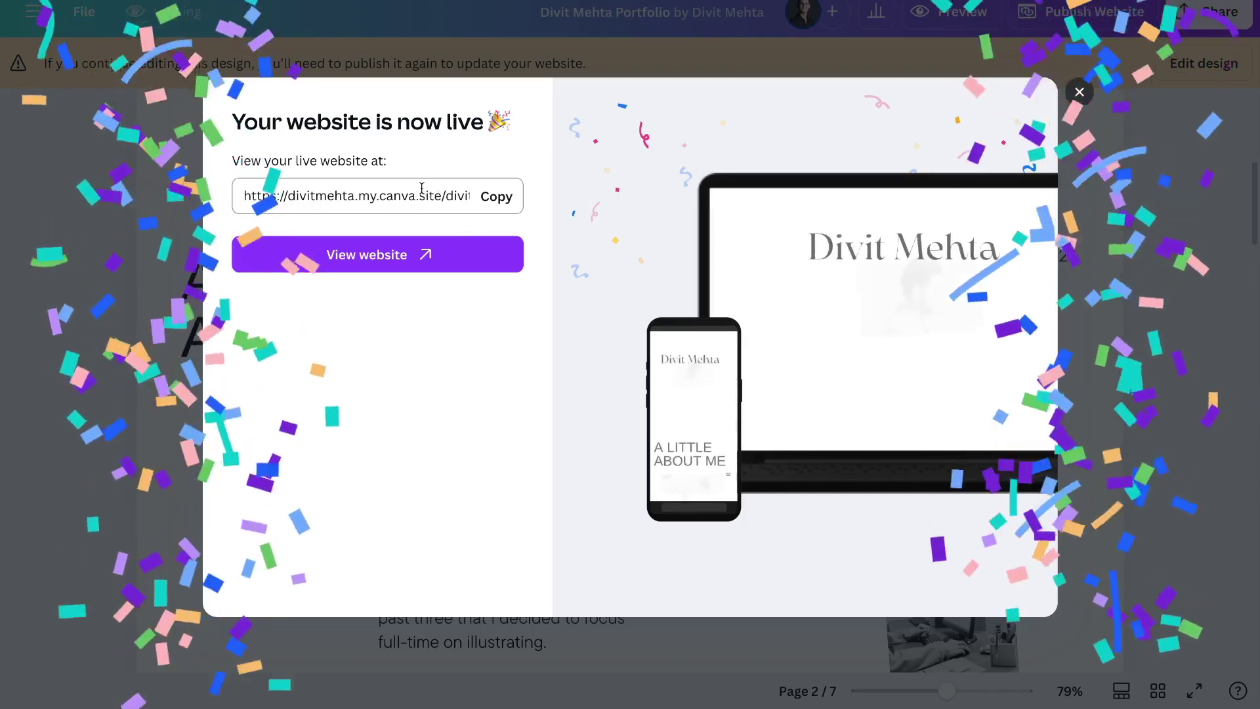
left_click(498, 208)
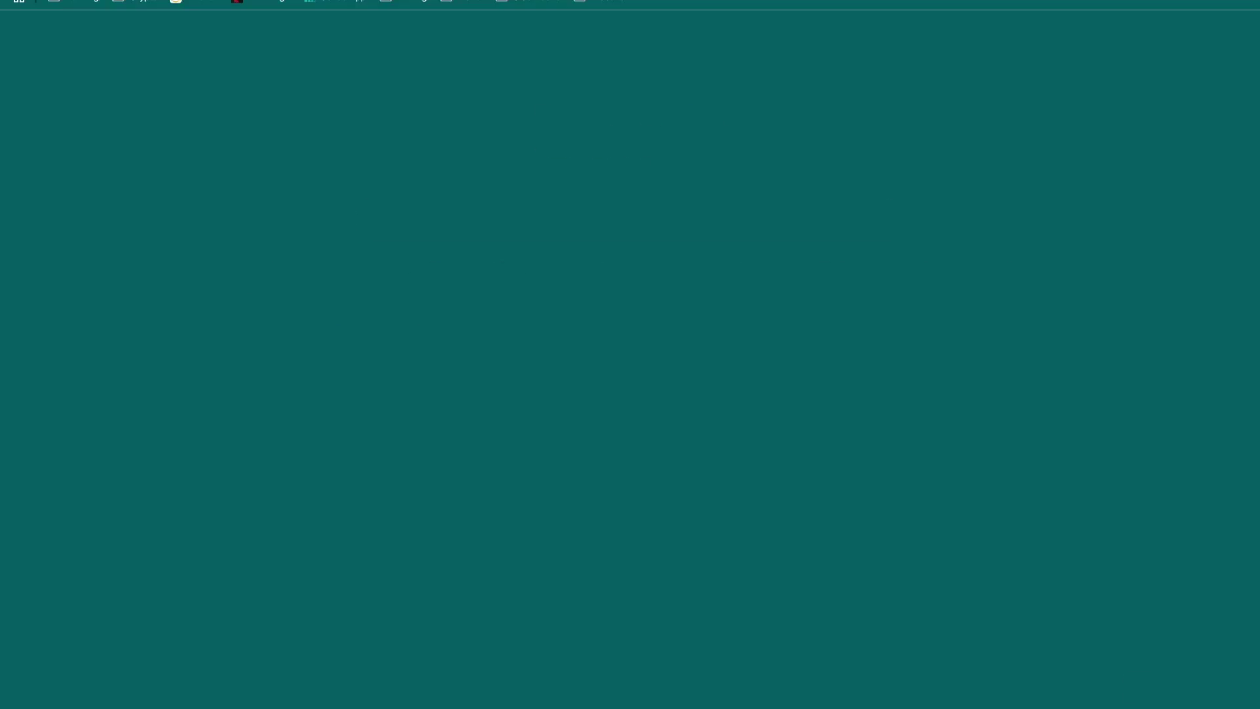
key("ctrl+v")
key("Return")
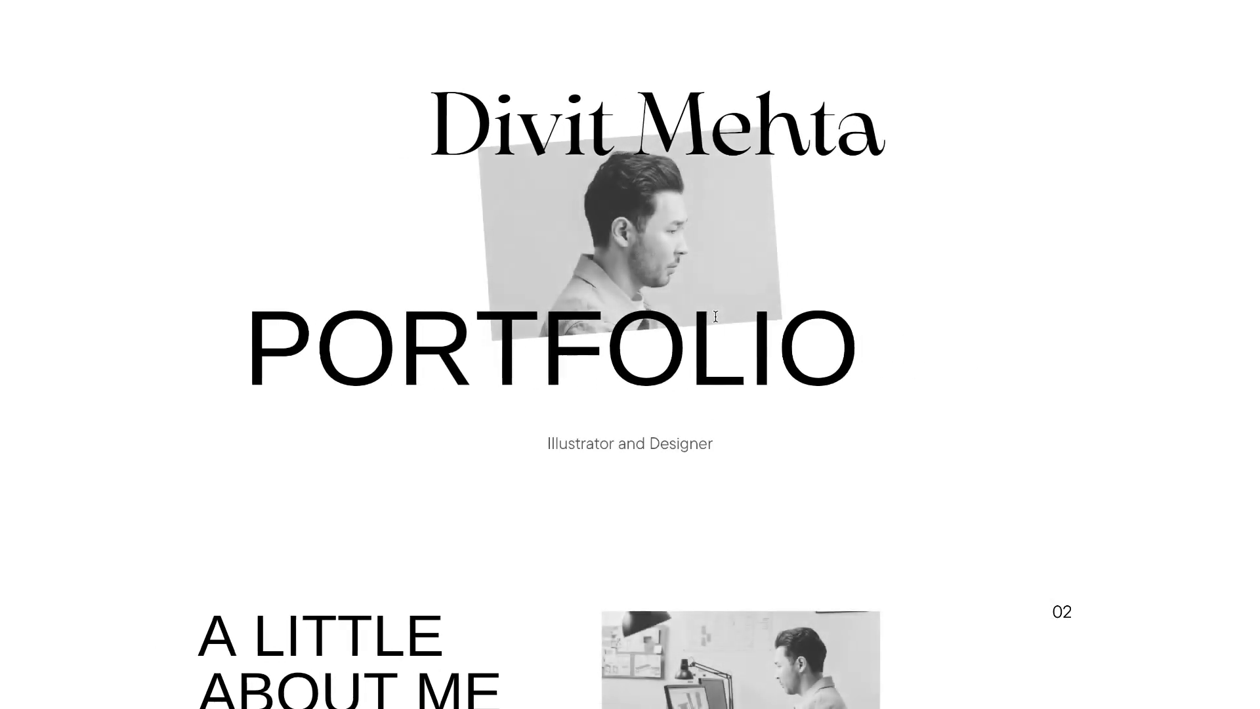
scroll(550, 505, "down", 10)
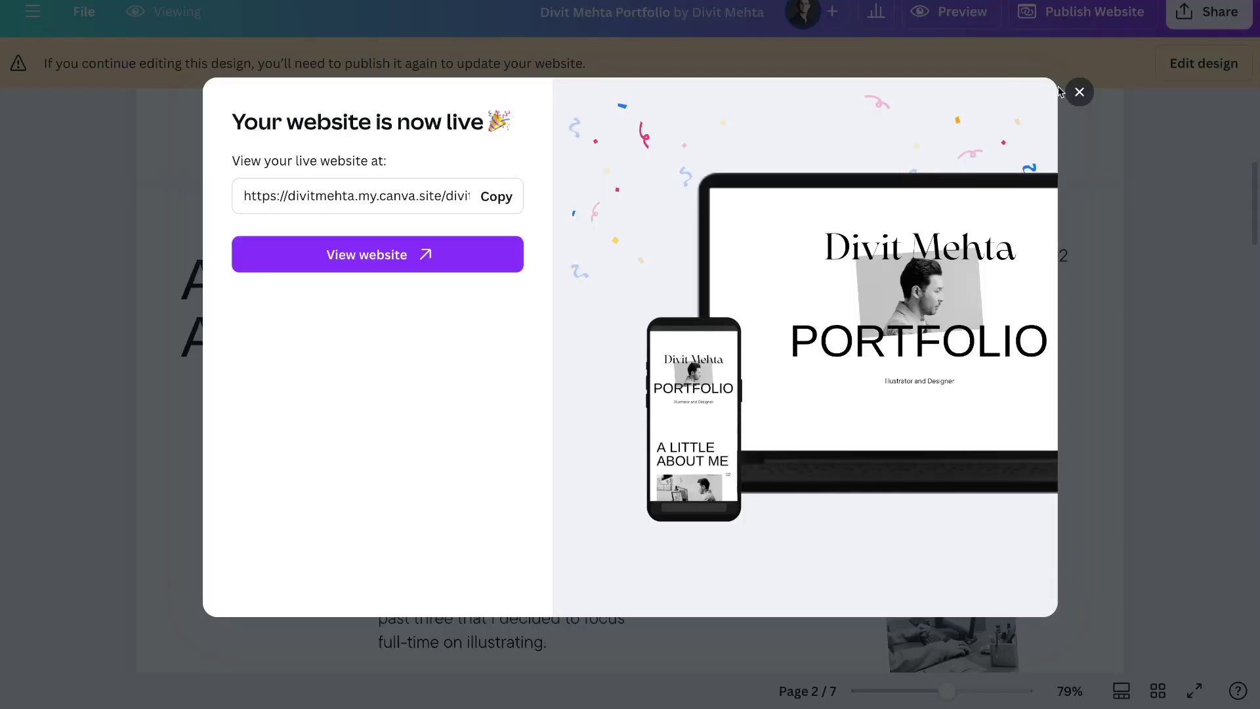
left_click(1078, 93)
scroll(736, 199, "up", 5)
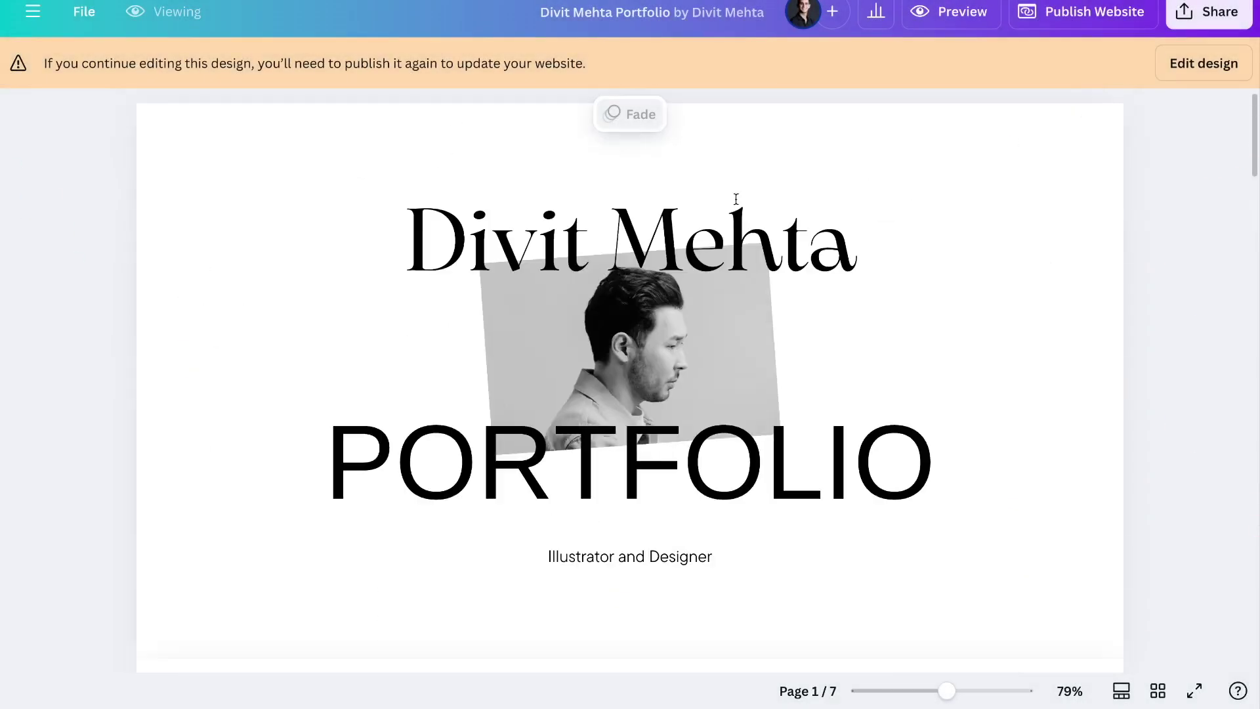
Change the cover page background from black to brand blue #27498c, then bring up Publish Website
left_click(1185, 69)
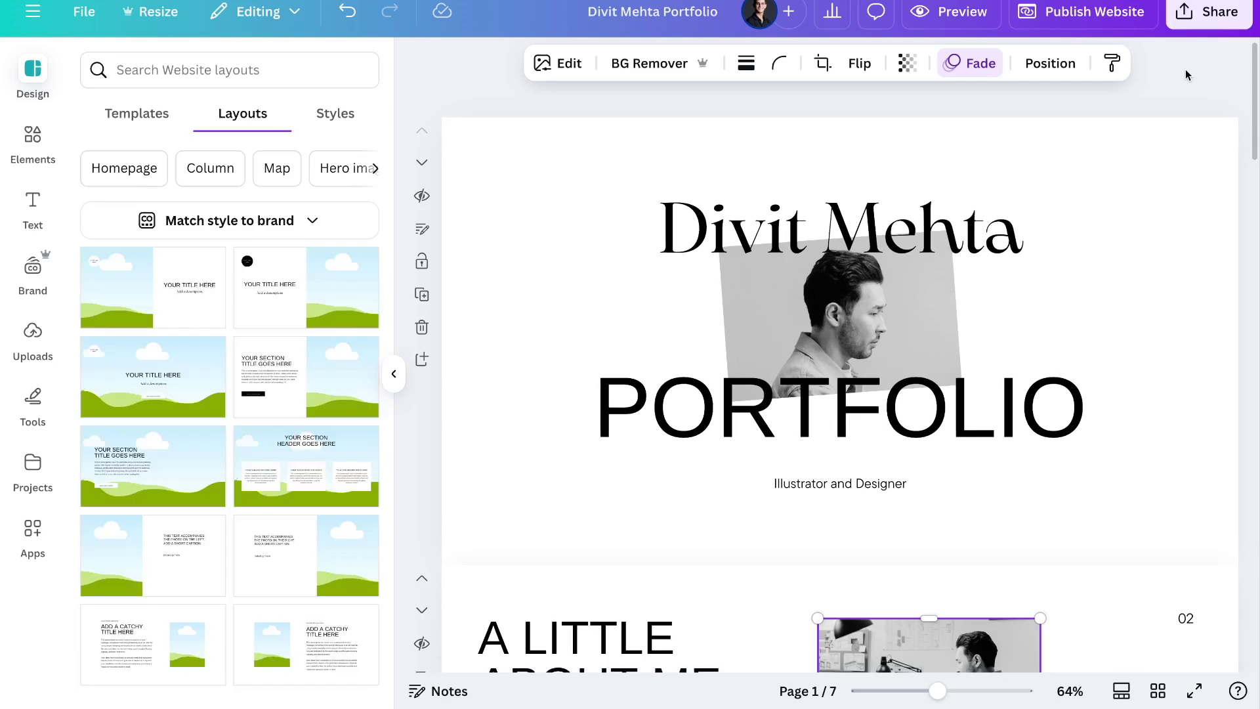
left_click(634, 148)
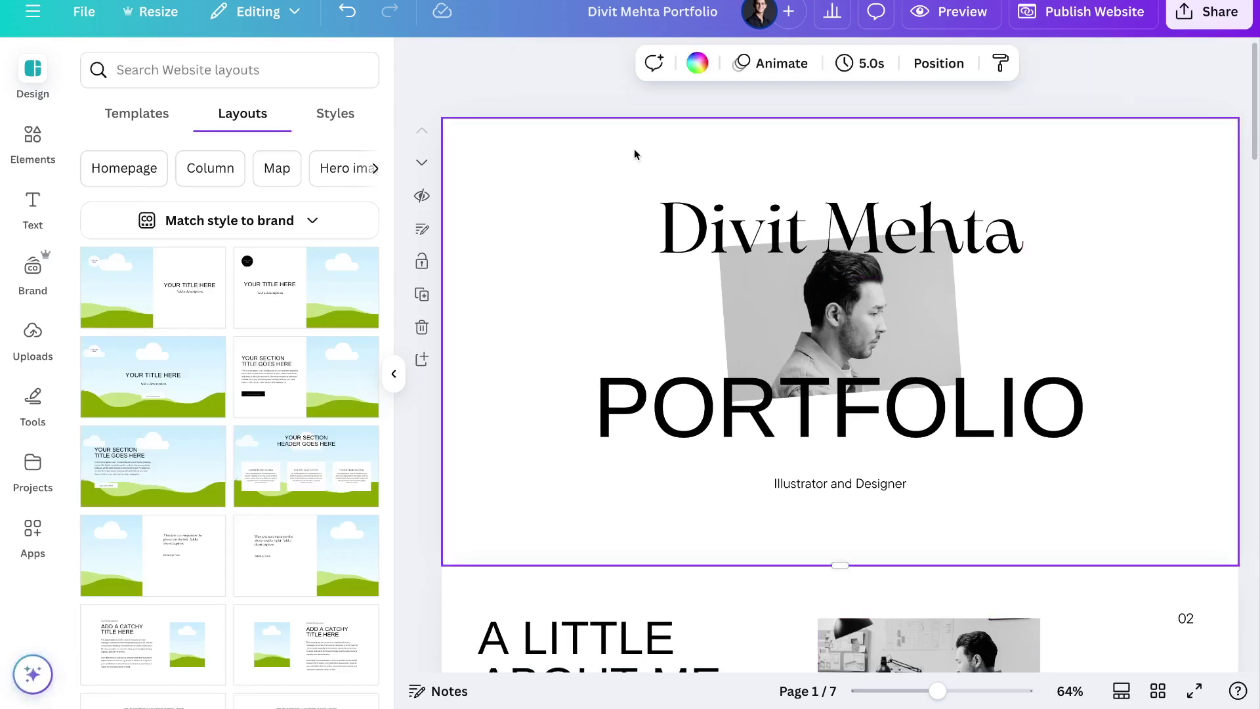
left_click(697, 63)
left_click(155, 209)
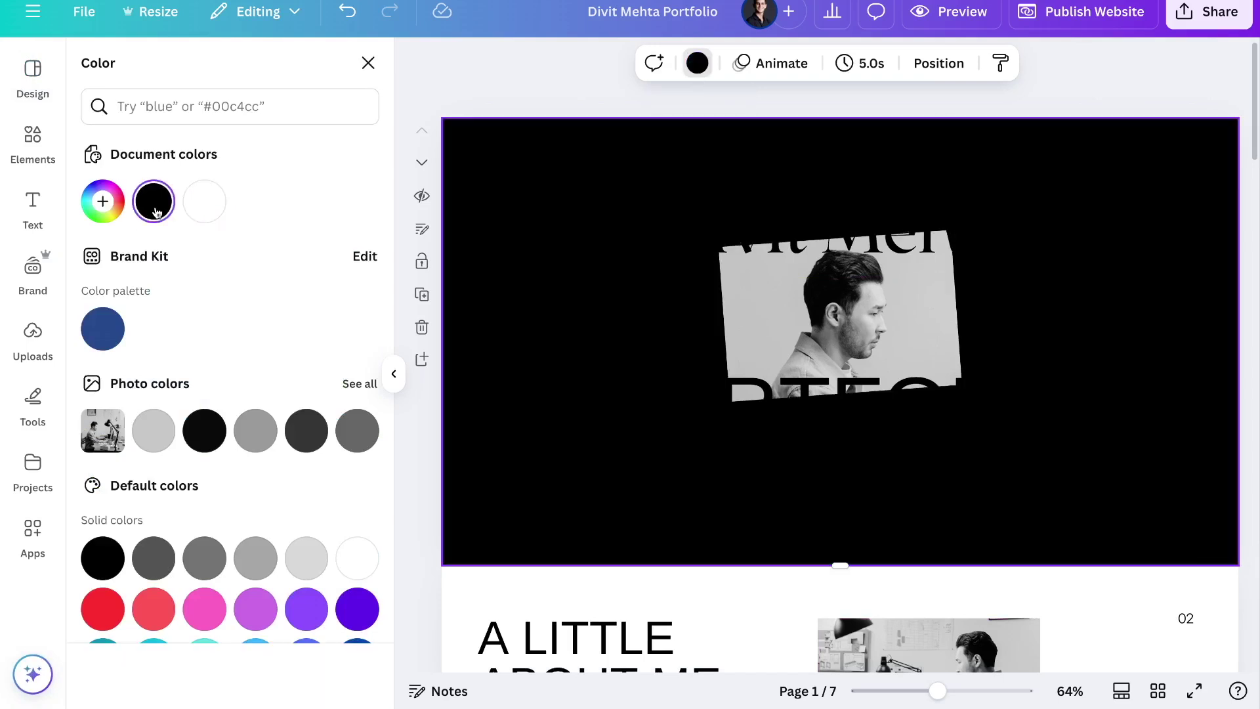
left_click(103, 335)
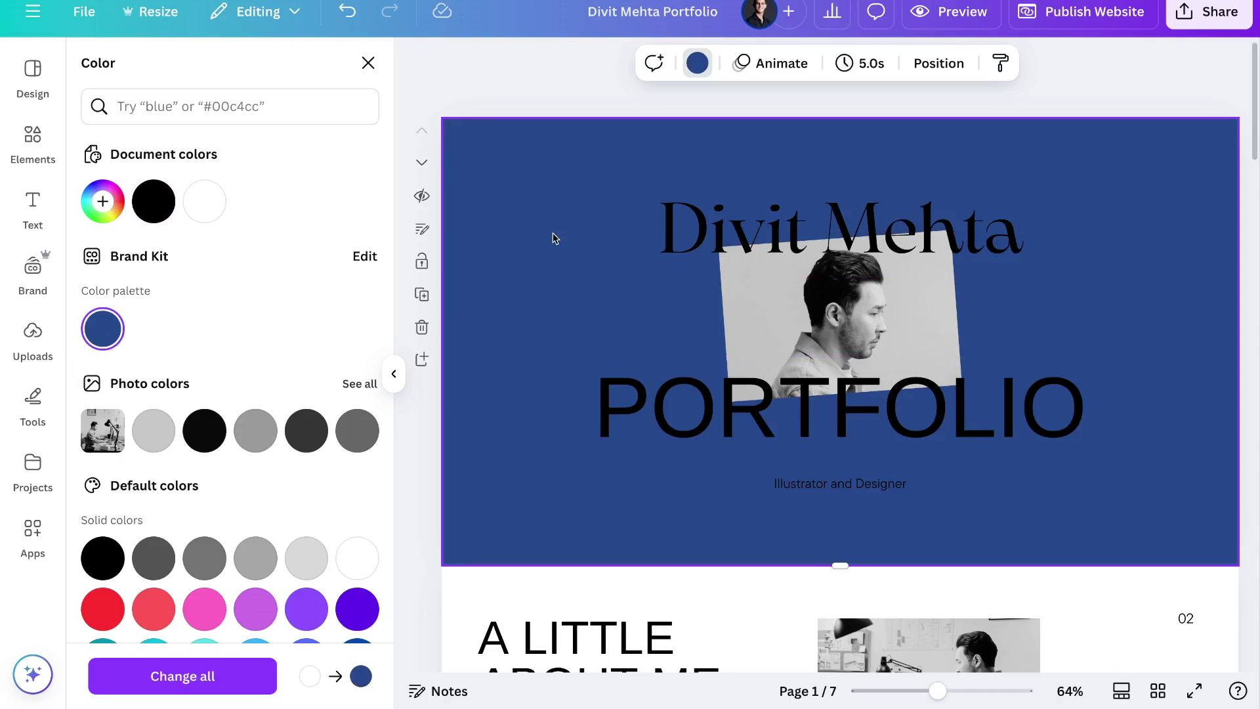
left_click(1066, 25)
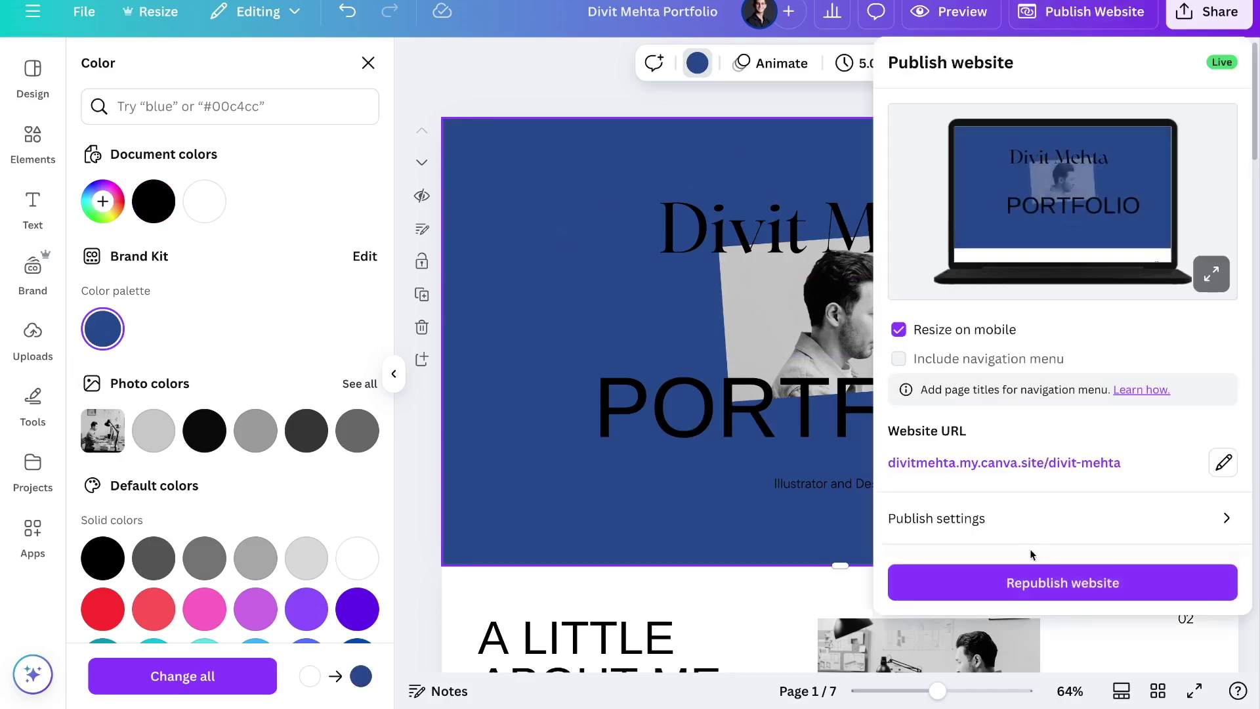
Republish the portfolio, check the live site's blue cover page, and dismiss the website-is-live message
left_click(1022, 570)
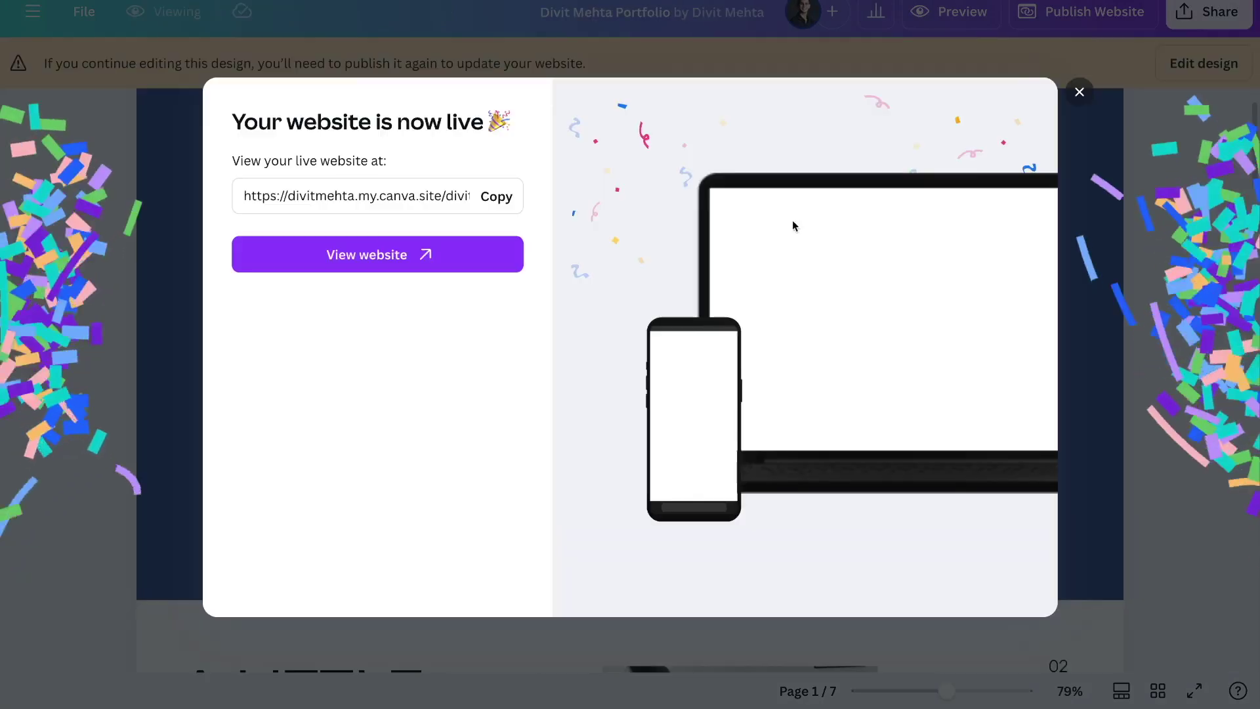
left_click(424, 262)
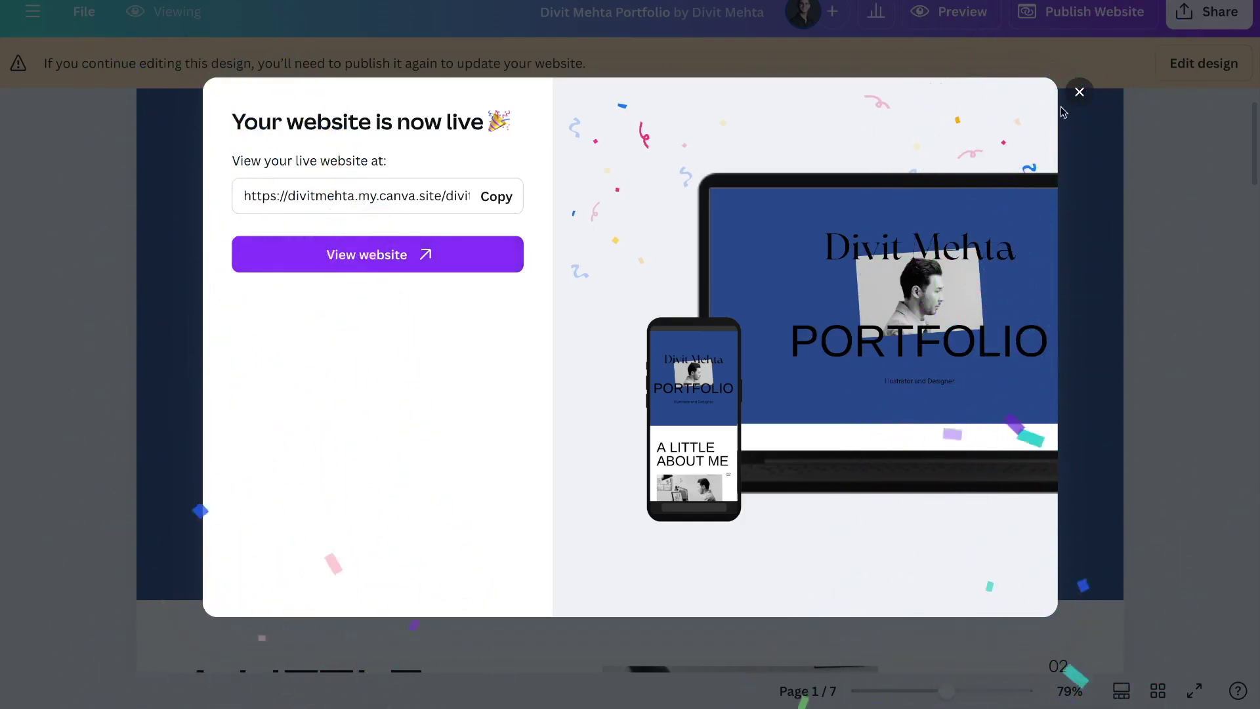
left_click(1083, 96)
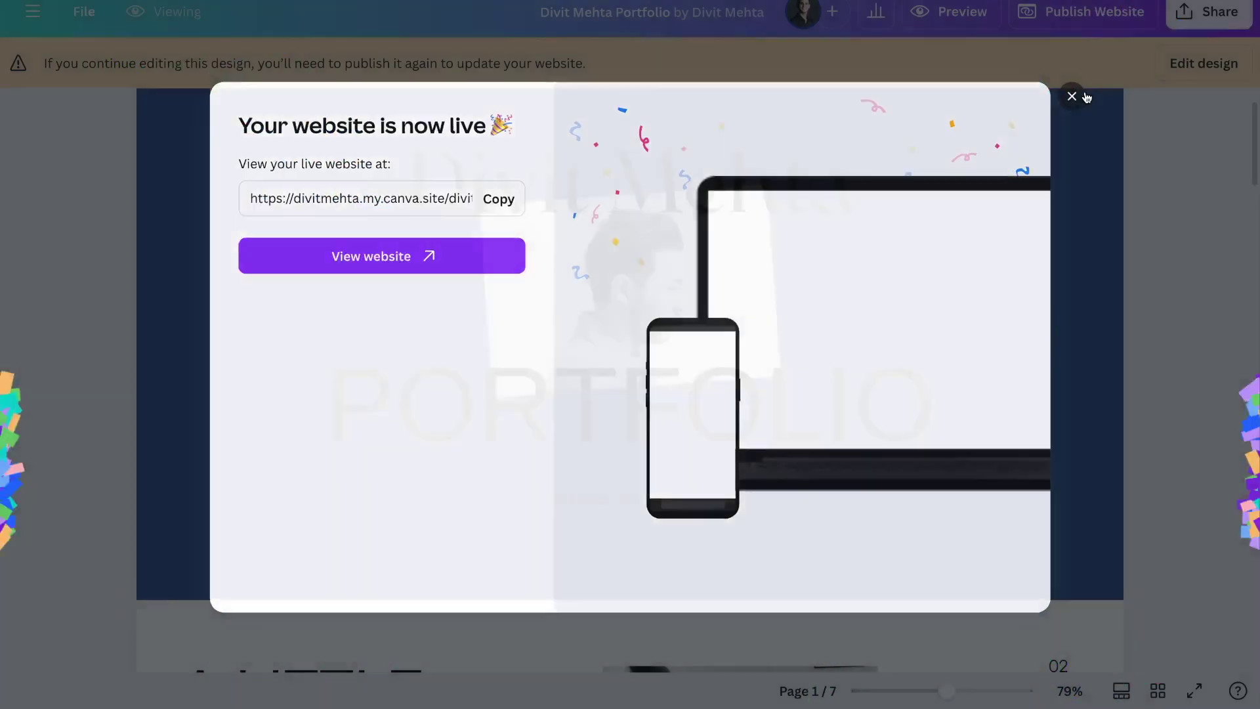